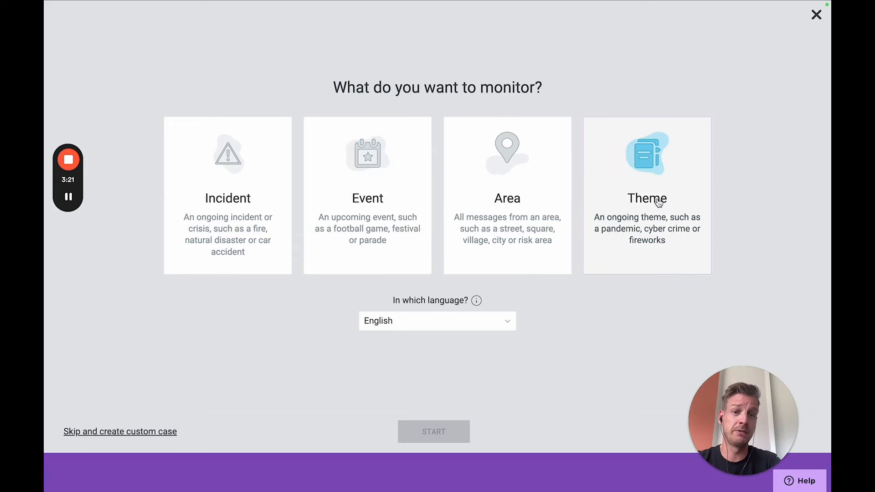
Start a new monitoring case of the Event type, keeping English as the language.
left_click(489, 321)
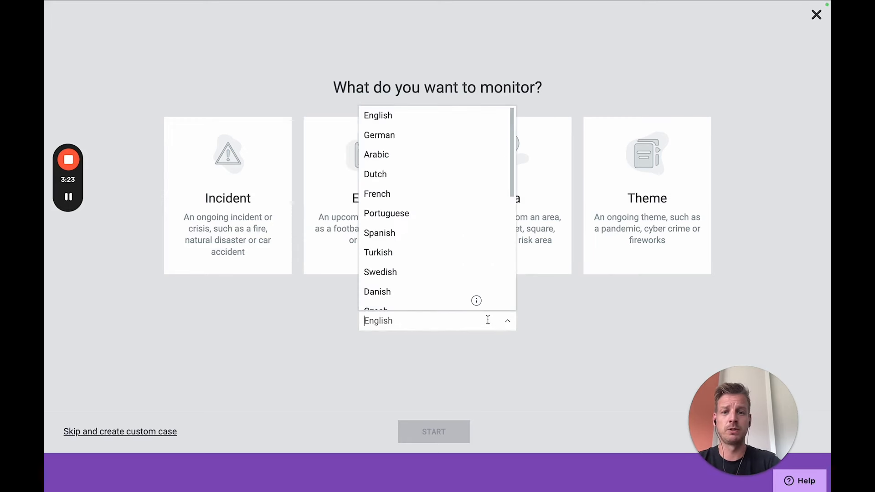
left_click(559, 344)
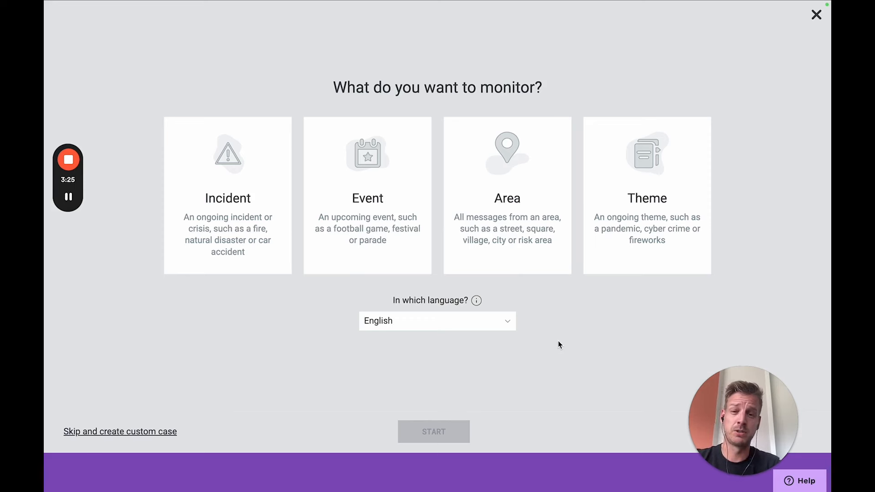
left_click(383, 172)
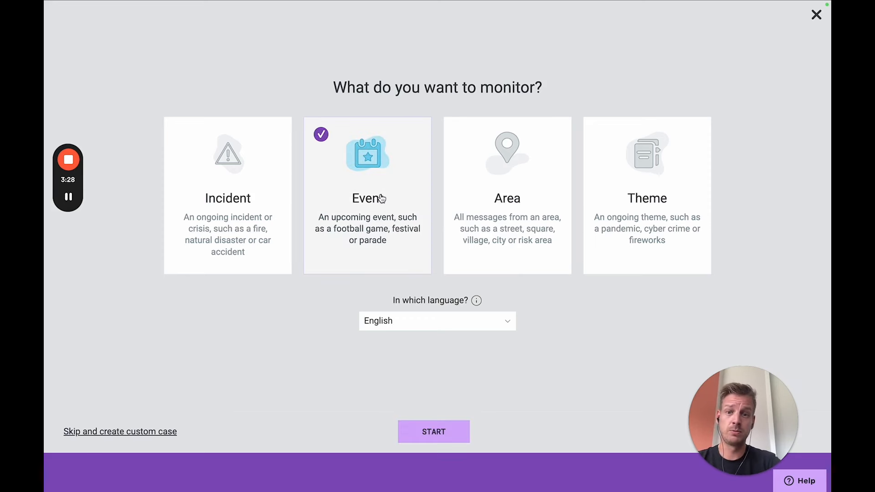
left_click(434, 435)
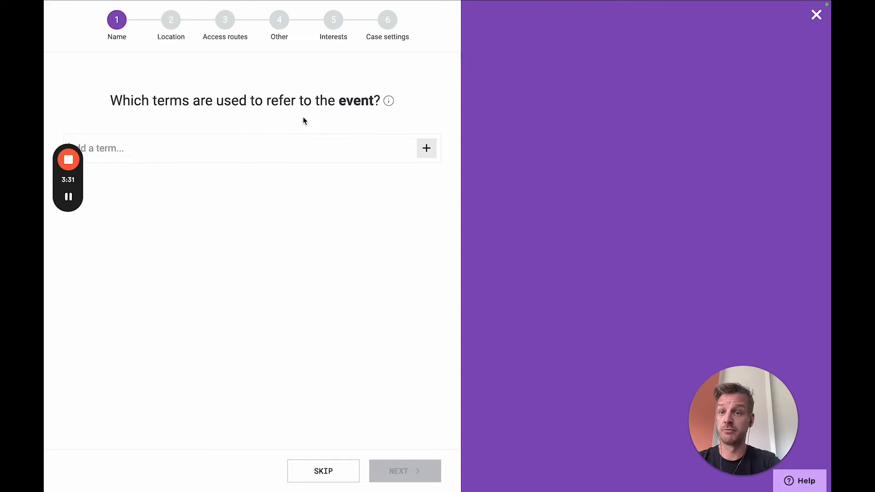
Add the "Olympic opening" building block as the term referring to the event and continue to the location question.
left_click(247, 150)
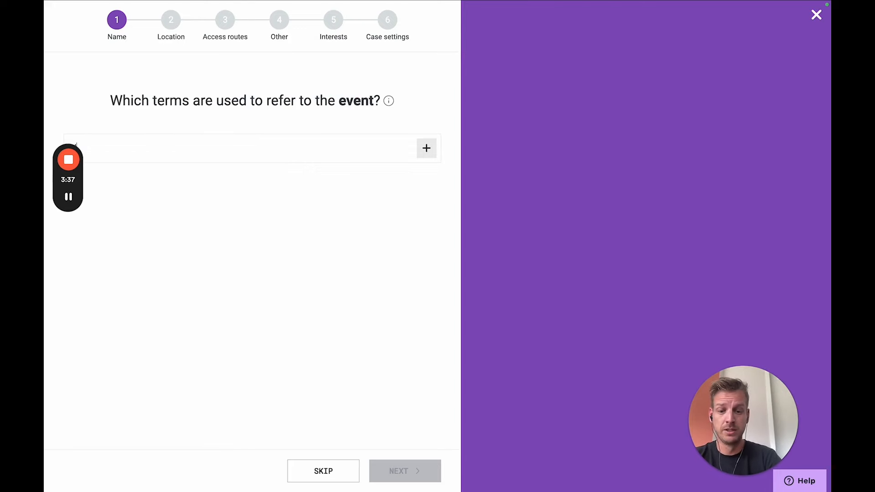
type("Olymp")
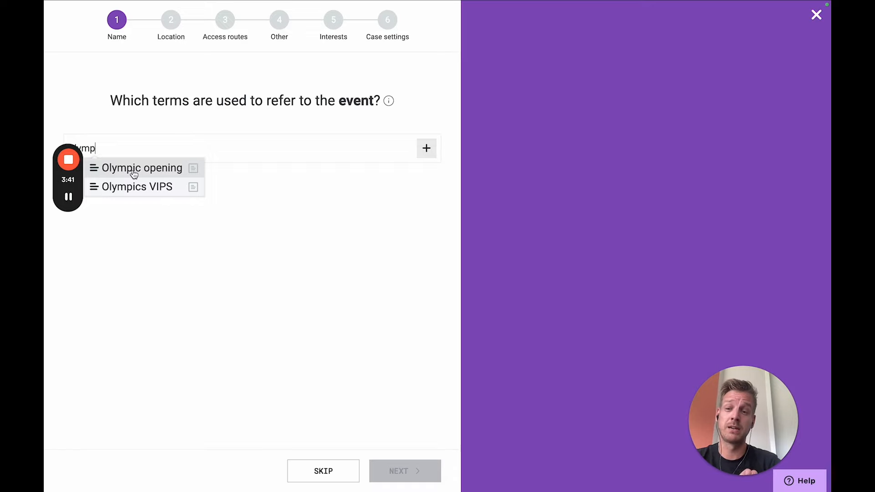
left_click(133, 175)
left_click(287, 193)
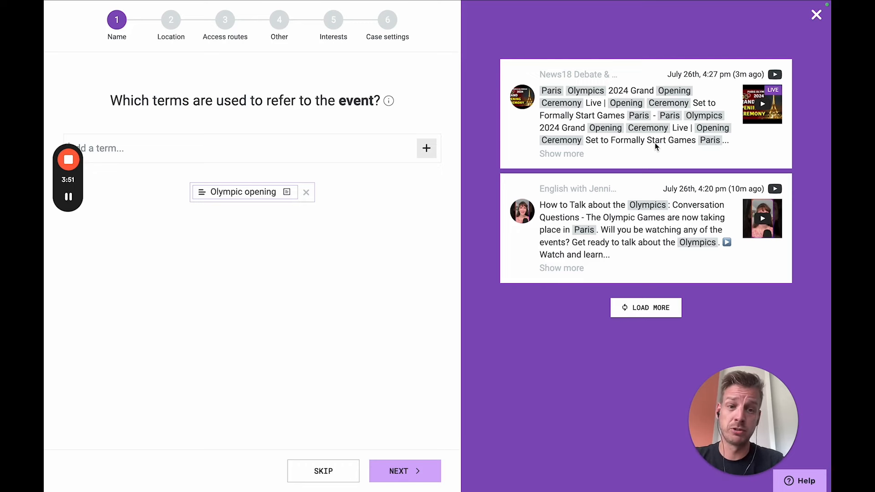
left_click(400, 472)
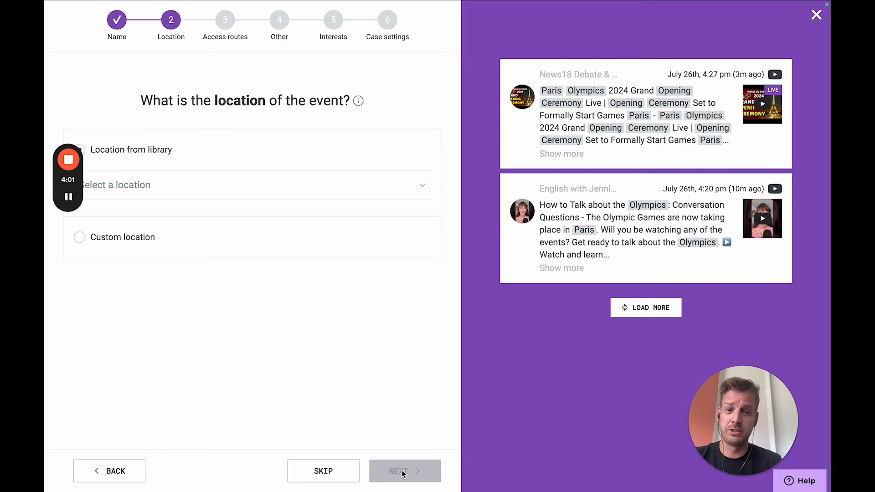
Choose "Opening ceremony Olympics" from the location library as the event location and continue to the access routes.
left_click(242, 193)
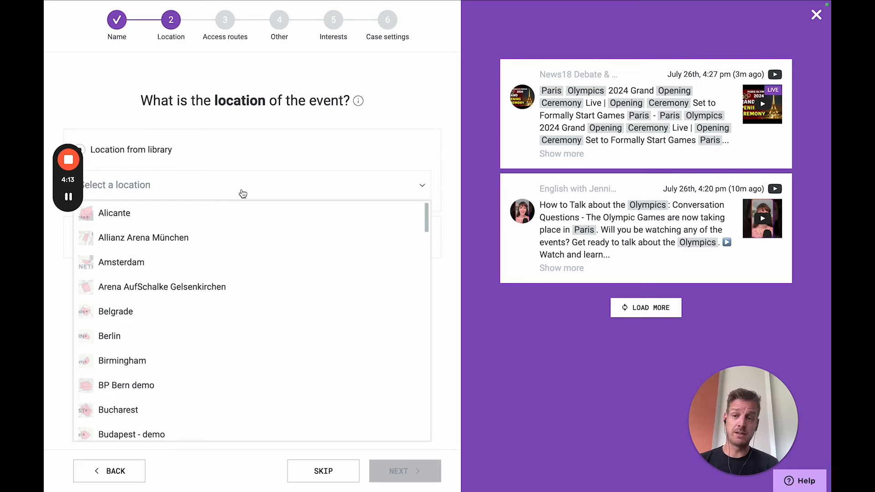
scroll(200, 326, "down", 15)
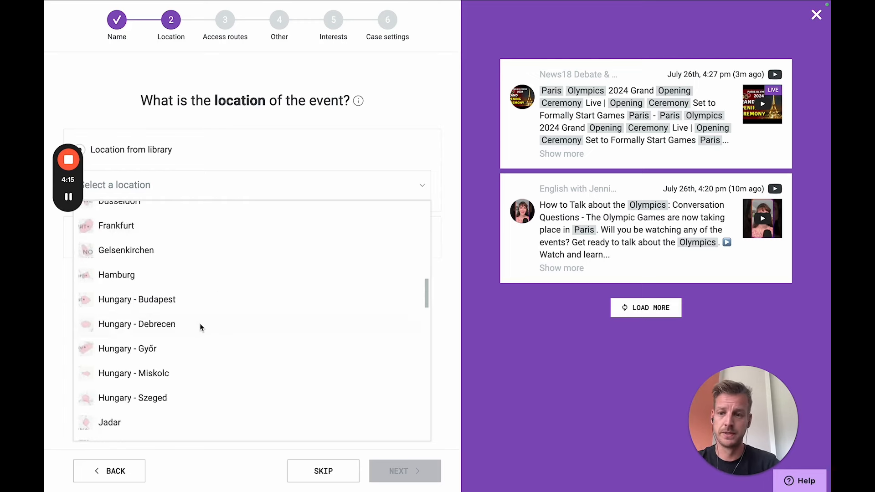
scroll(200, 326, "down", 6)
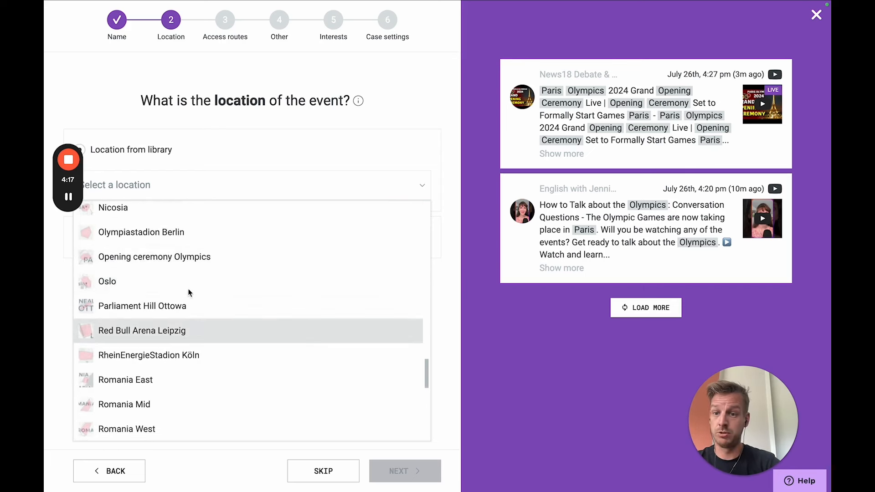
left_click(168, 260)
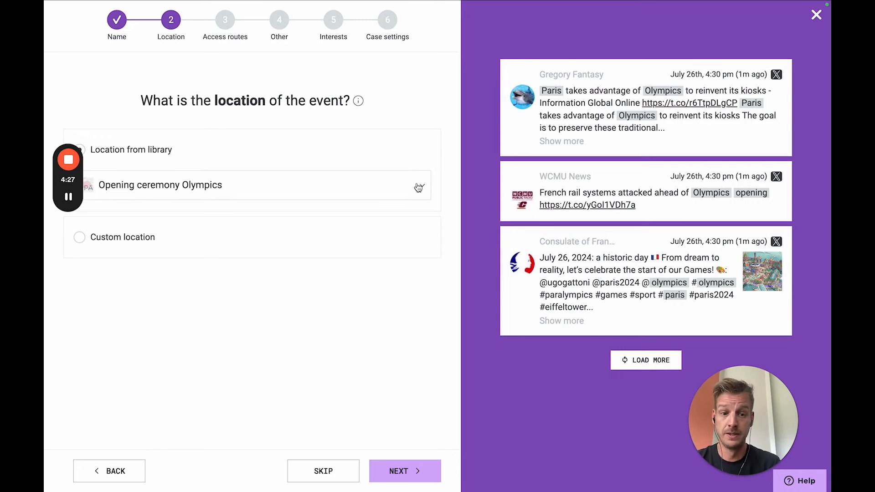
left_click(403, 471)
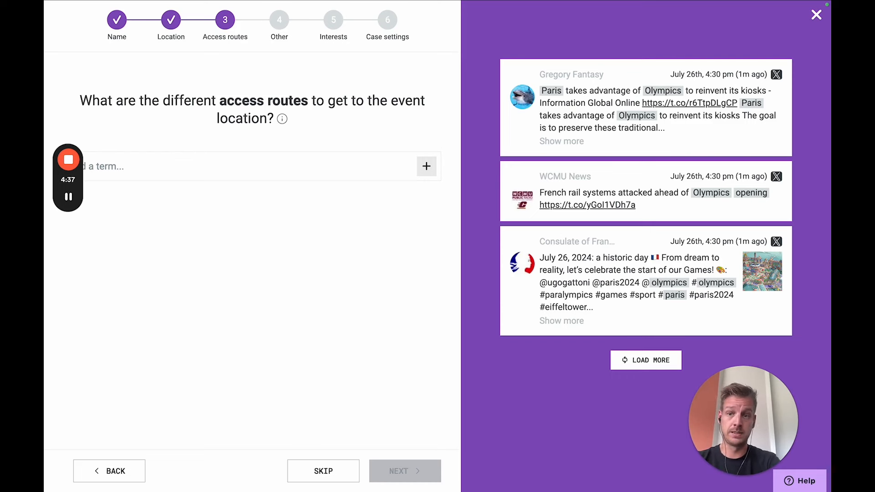
Find and add the "Paris roads and trains" building block as the access routes, and continue to the characteristic terms.
type("train")
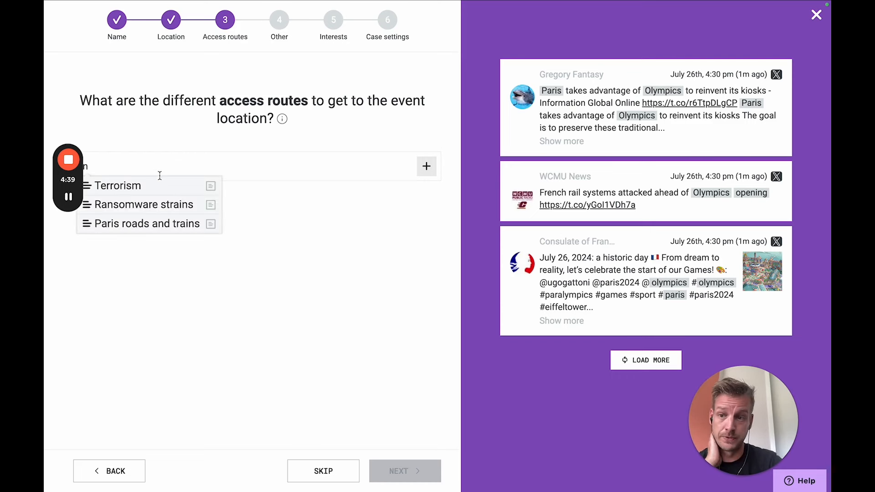
left_click(145, 224)
left_click(295, 210)
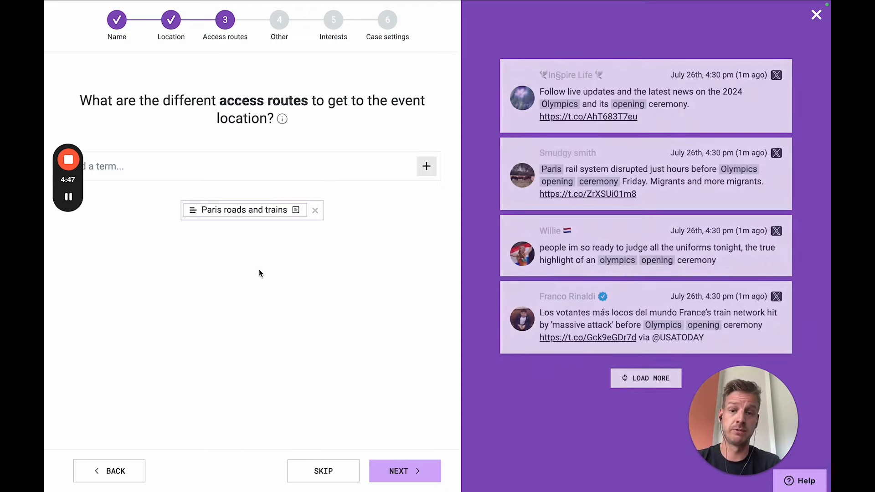
left_click(408, 476)
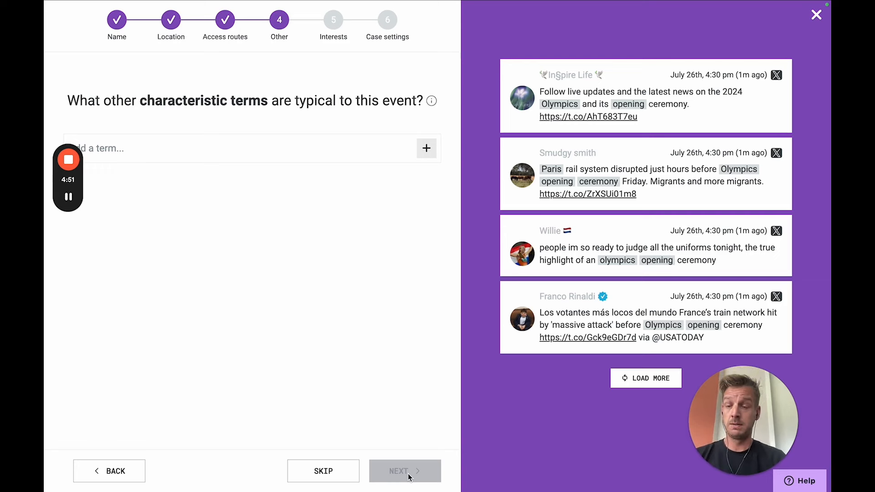
Add the "Olympics VIPS" building block as a characteristic term of the event and continue to the interests.
left_click(151, 149)
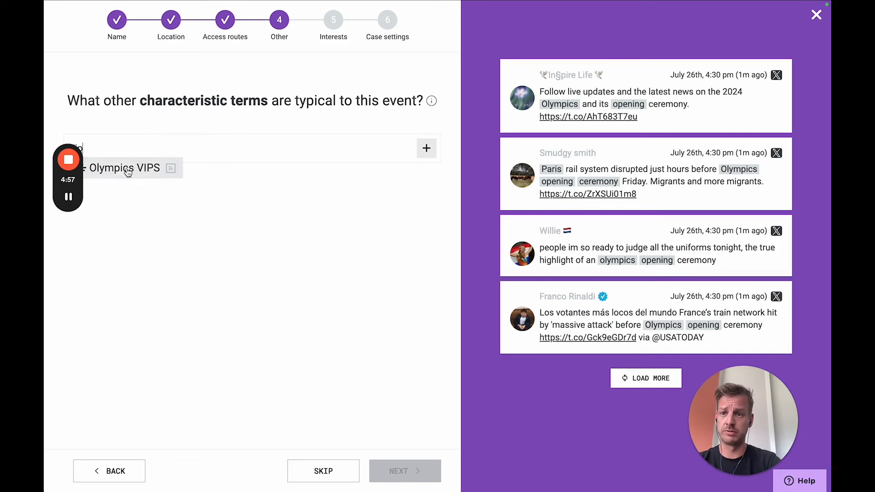
left_click(126, 170)
mouse_move(281, 194)
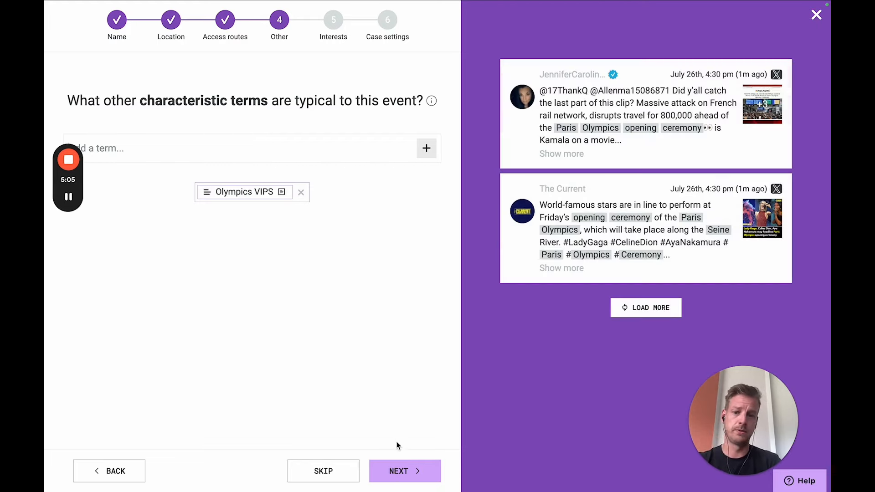
left_click(402, 471)
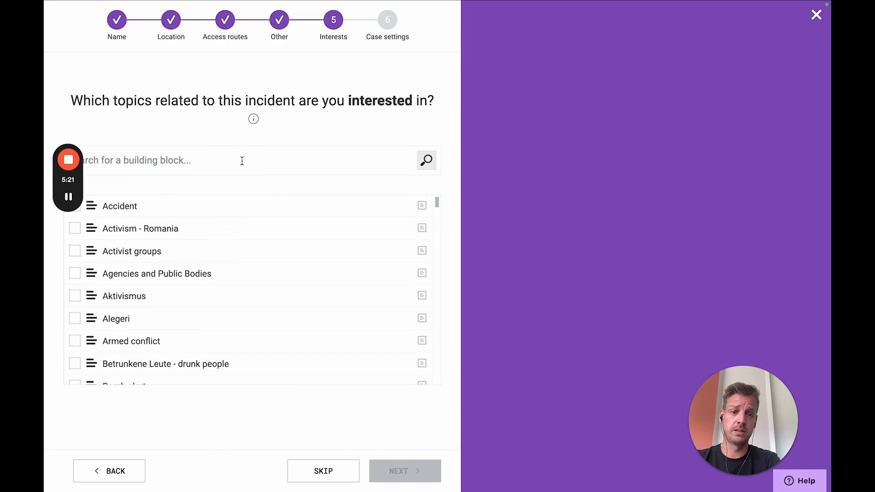
Search the building blocks for "bomb", select Bomb alert as a topic of interest and view its contents.
type("bomb")
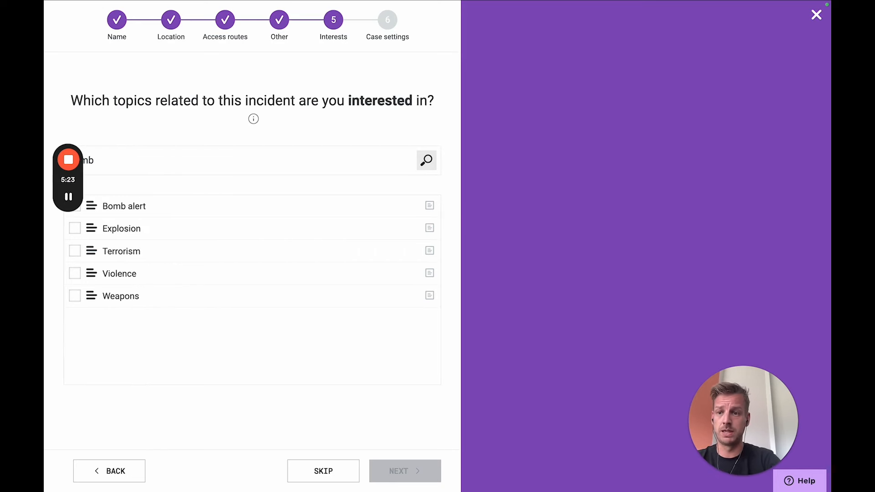
left_click(94, 206)
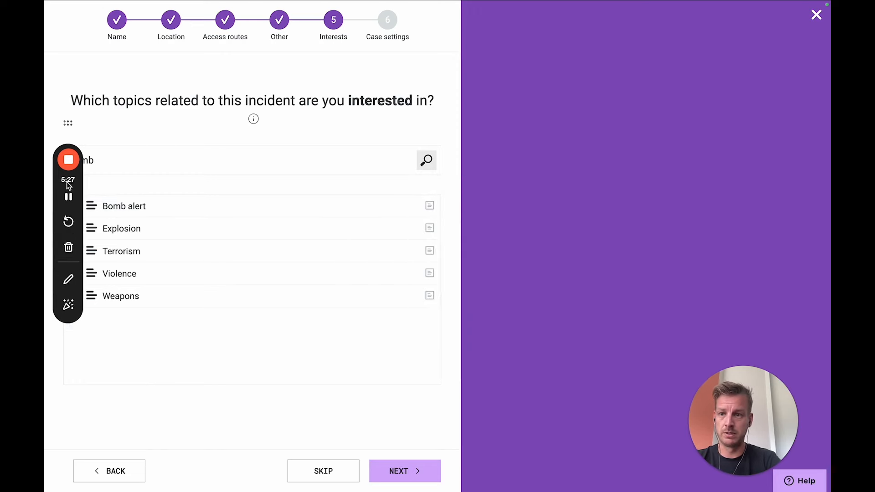
left_click_drag(63, 184, 48, 342)
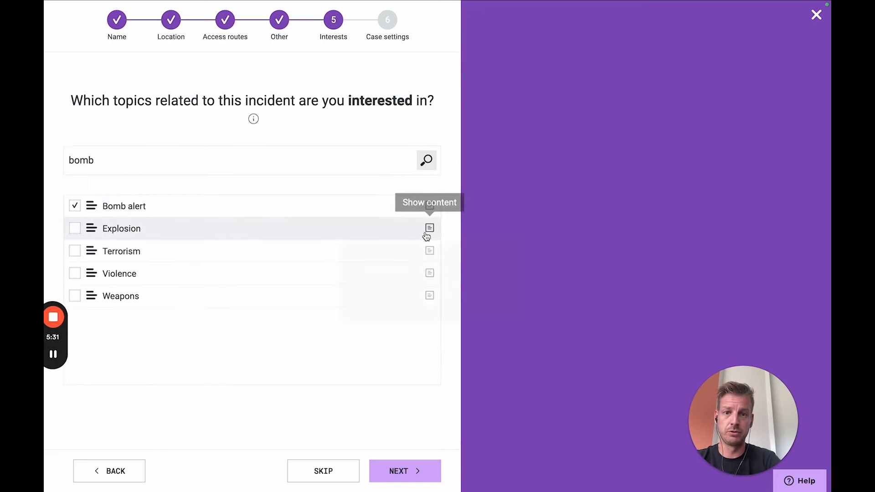
mouse_move(431, 211)
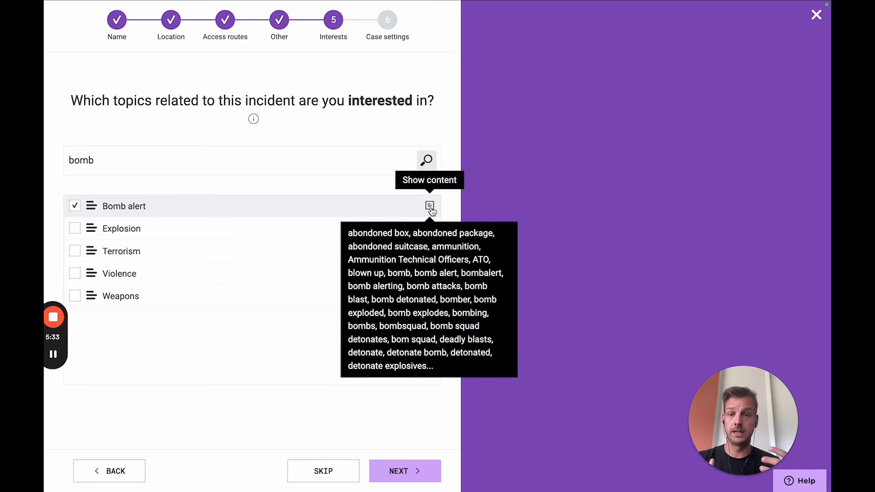
Find and select the Cyber attack and Mobility building blocks as additional topics of interest.
double_click(105, 160)
type("cyber")
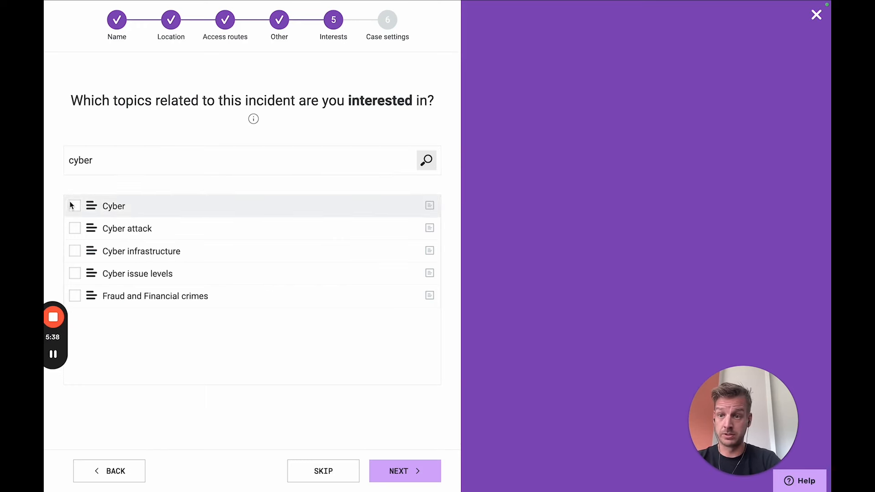
left_click(75, 228)
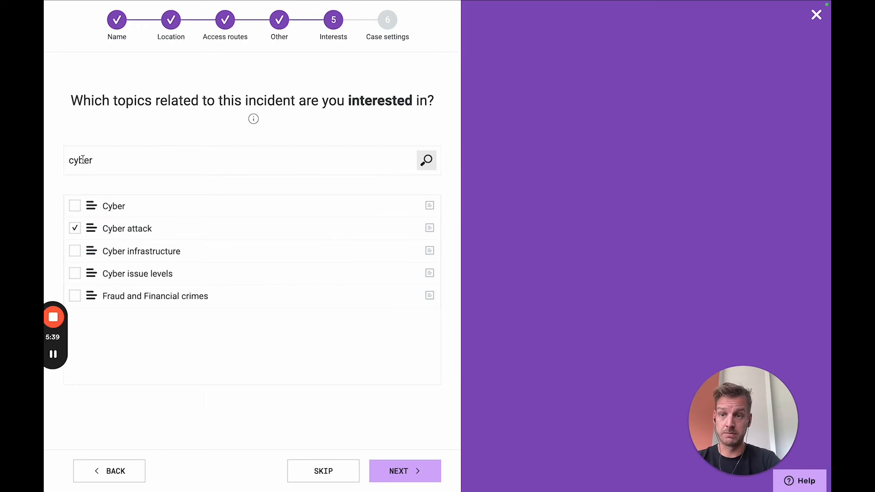
double_click(83, 159)
type("mobil")
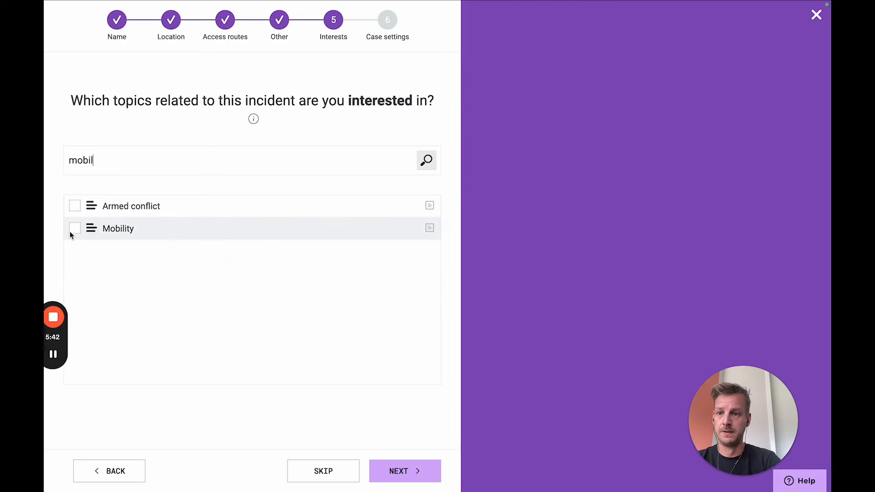
left_click(75, 228)
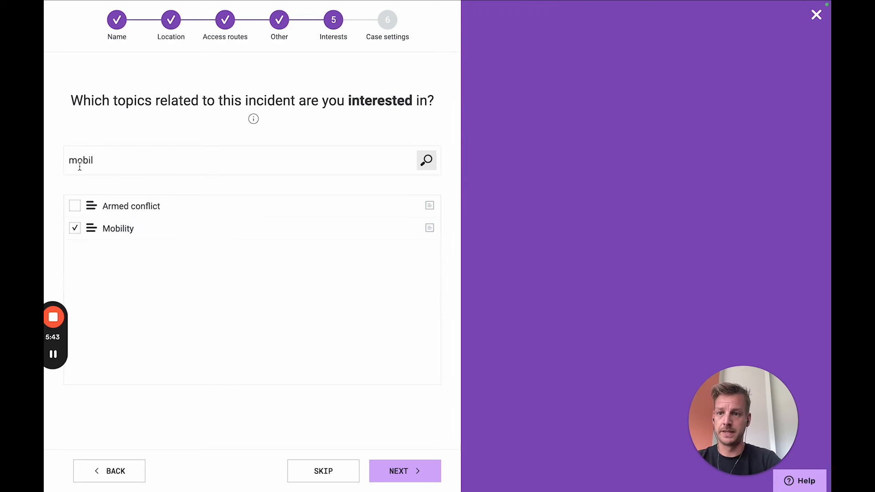
Find and select the Police and Overcrowding building blocks as topics of interest, and view the contents of Overcrowding.
double_click(80, 161)
type("polic")
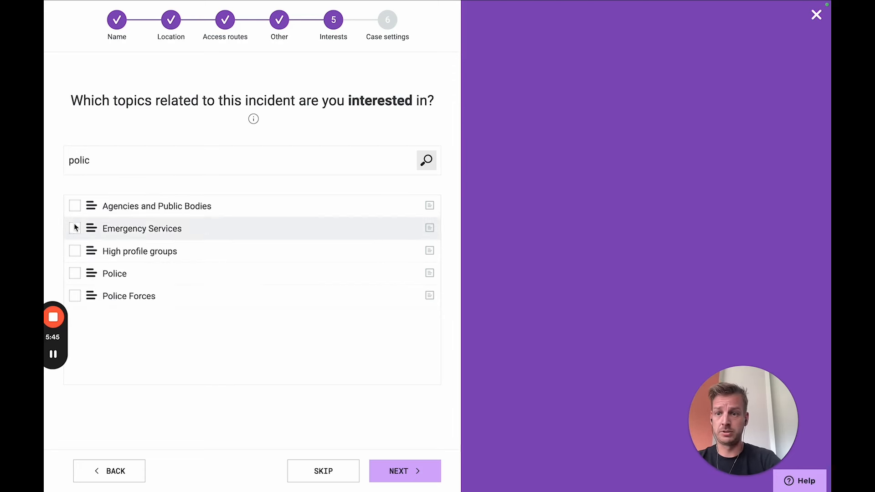
left_click(75, 274)
double_click(81, 160)
type("overcrow")
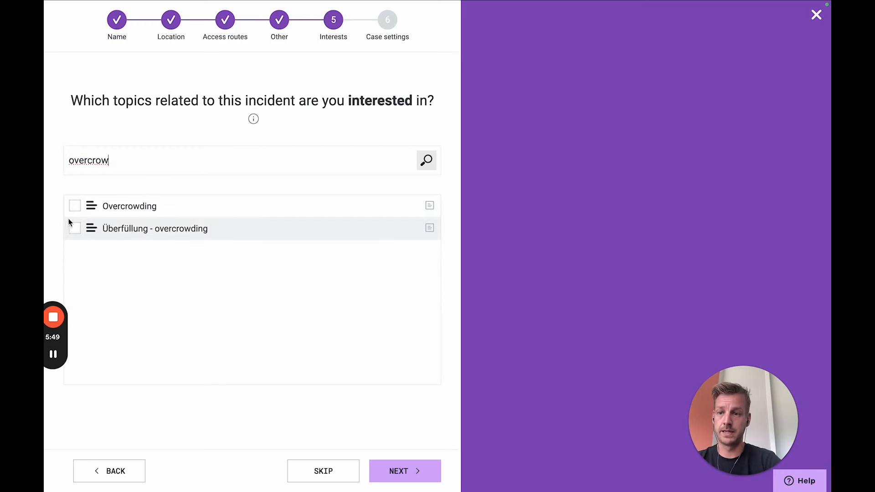
left_click(75, 206)
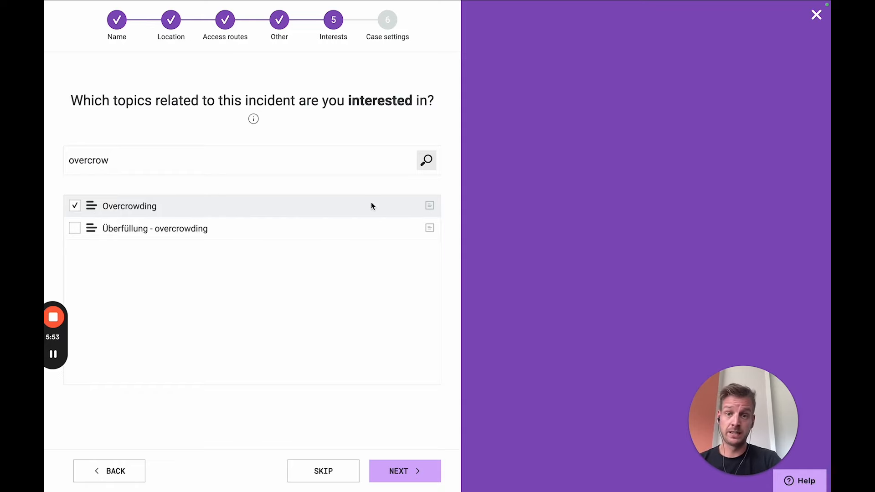
mouse_move(430, 208)
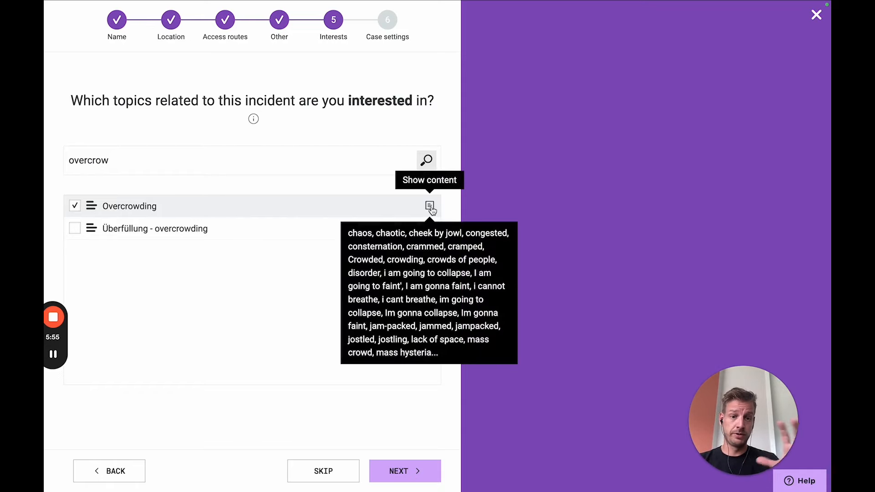
Find and select the Threats building block as a topic of interest and continue to the case settings.
double_click(118, 163)
type("trea")
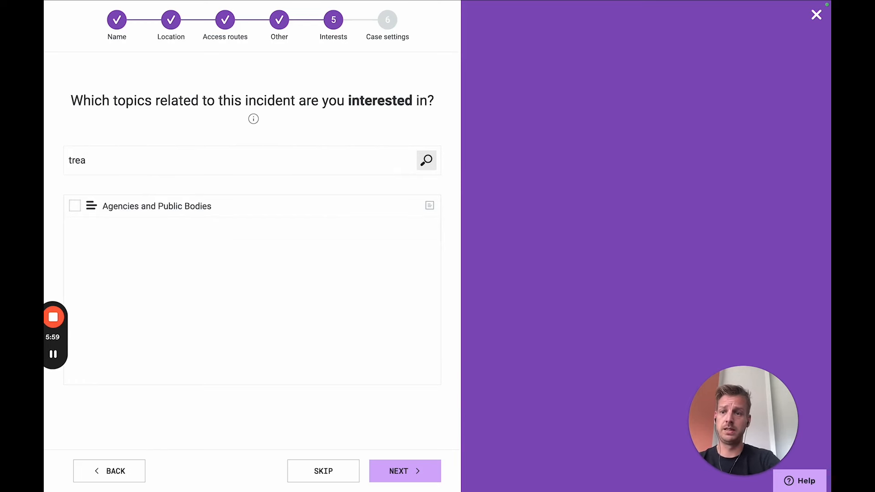
double_click(87, 166)
type("thre")
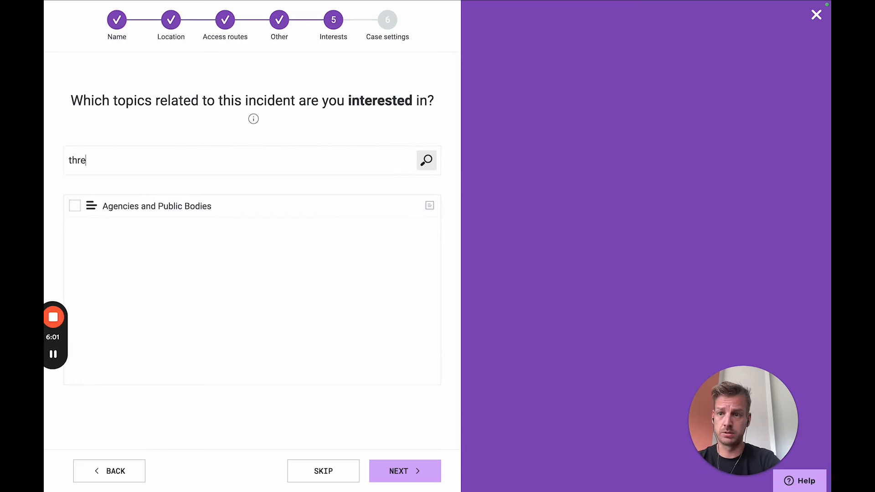
left_click(75, 273)
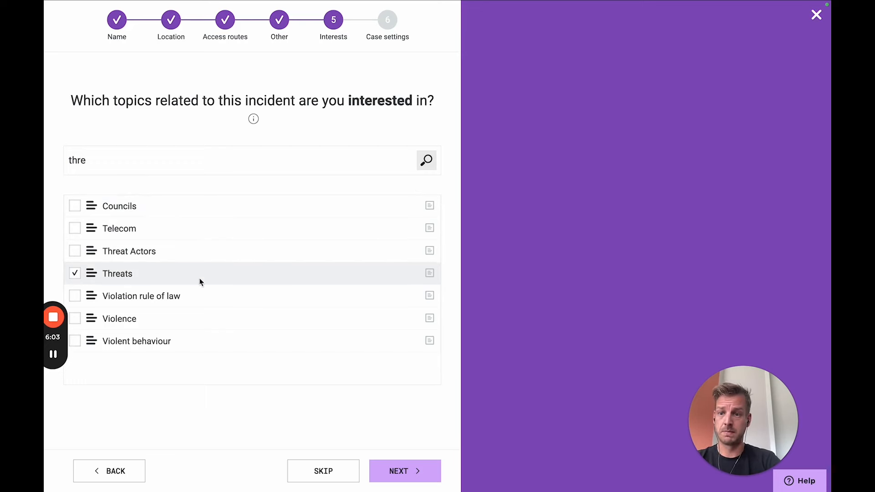
left_click(404, 470)
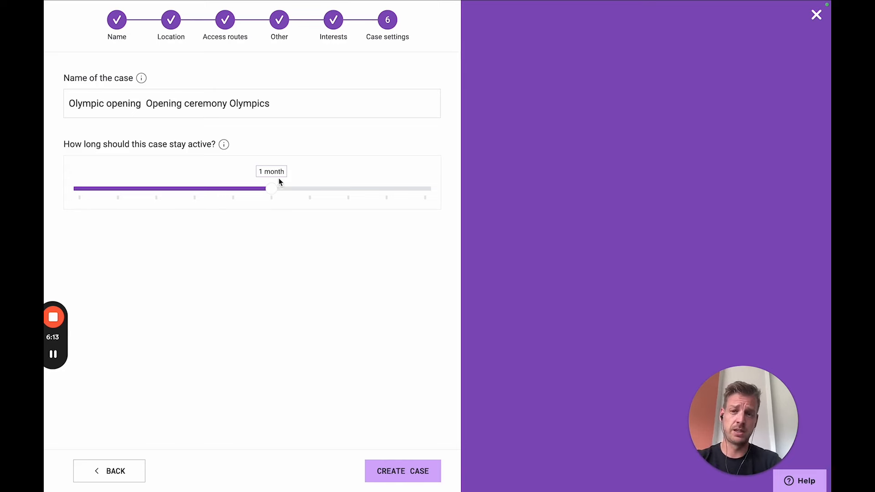
Set the case to stay active for 3 days, shorten its name to "Opening ceremony Olympics" and create the case.
left_click_drag(275, 187, 128, 187)
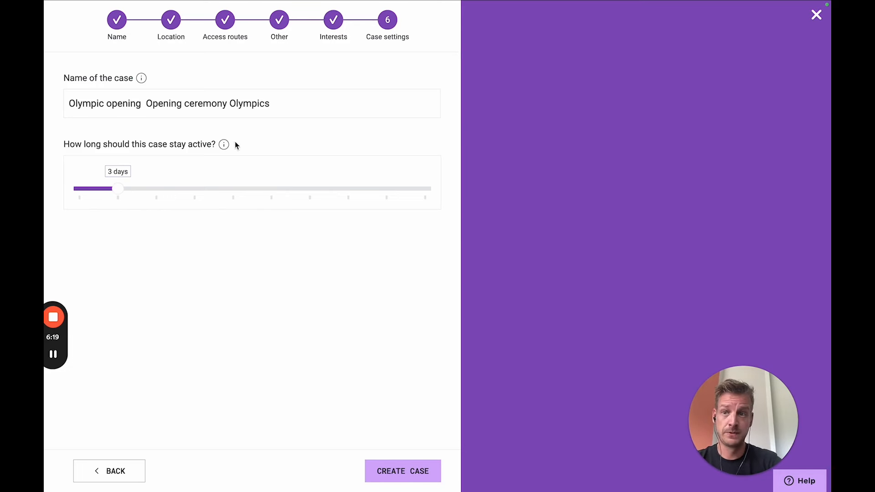
left_click_drag(145, 107, 43, 102)
key("BackSpace")
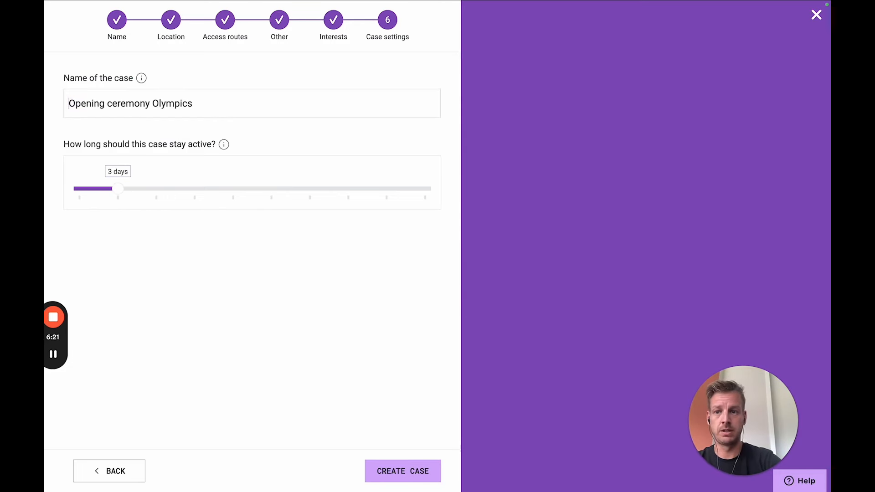
left_click(402, 472)
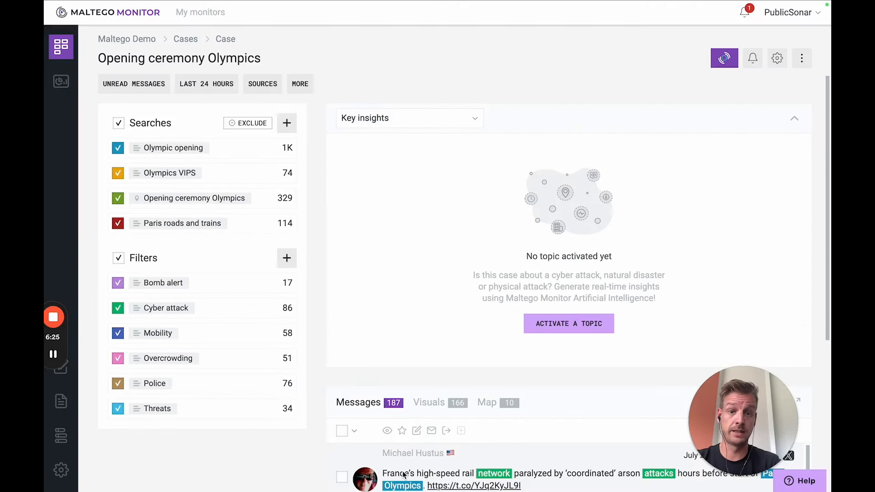
Collapse the key insights and show only the messages of the Olympics VIPS search, with all filters off.
left_click(793, 118)
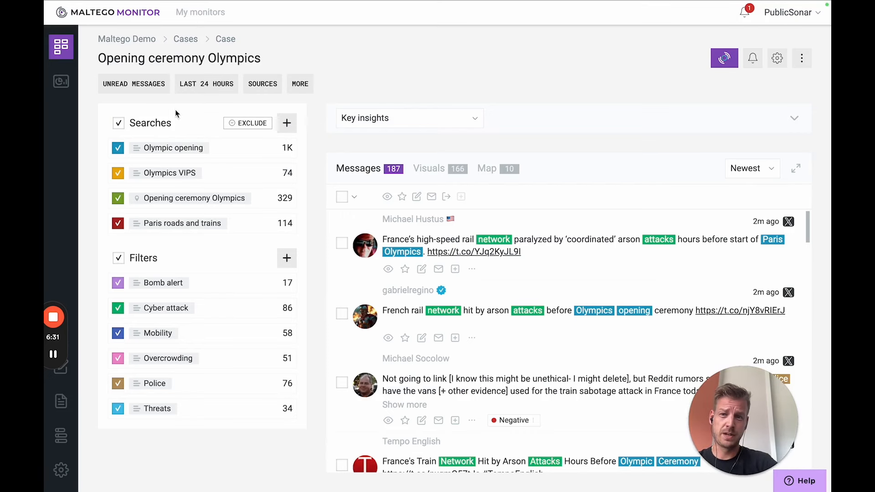
left_click(118, 258)
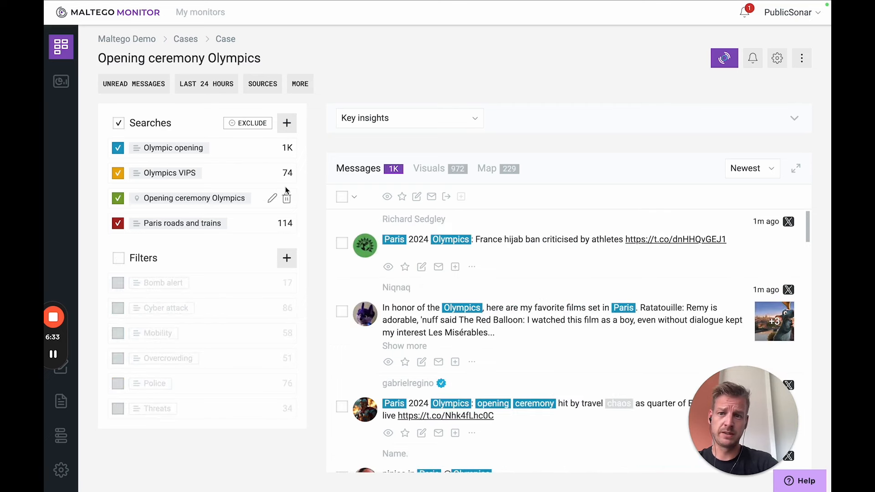
left_click(121, 122)
left_click(119, 173)
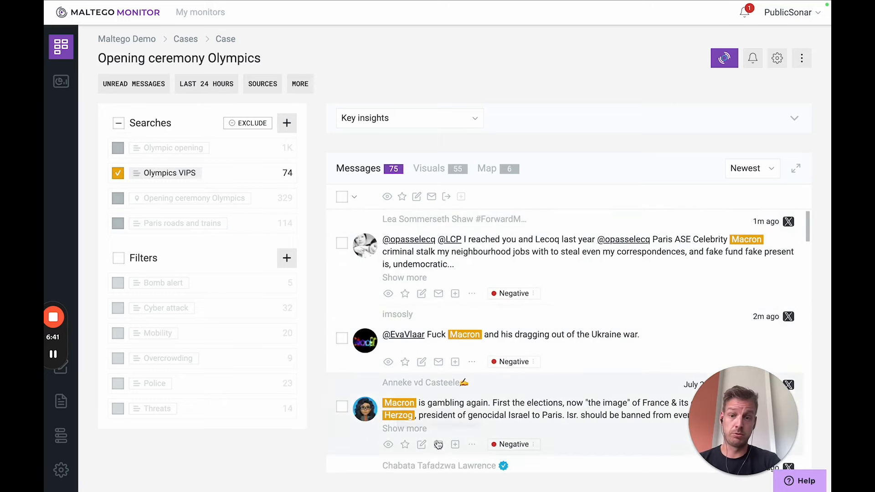
Review the messages of the Olympic opening, Opening ceremony Olympics and Paris roads and trains searches one at a time.
left_click(118, 173)
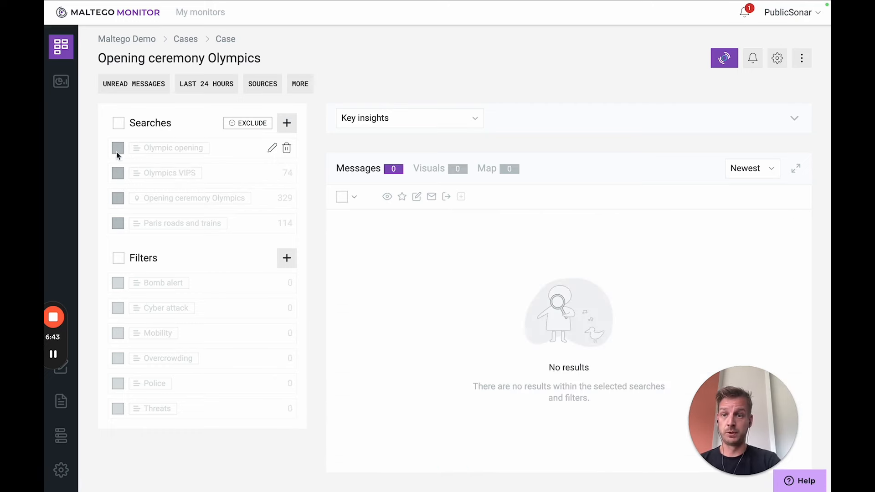
left_click(118, 148)
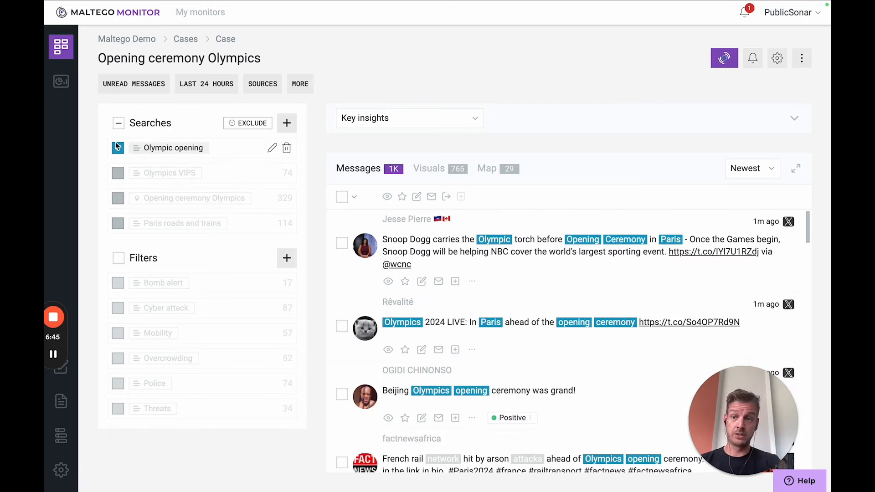
left_click(117, 147)
left_click(118, 198)
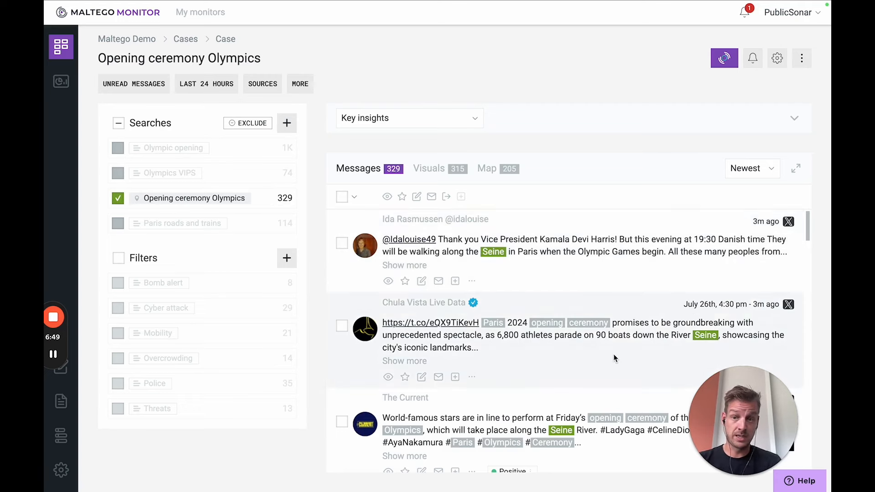
left_click(121, 200)
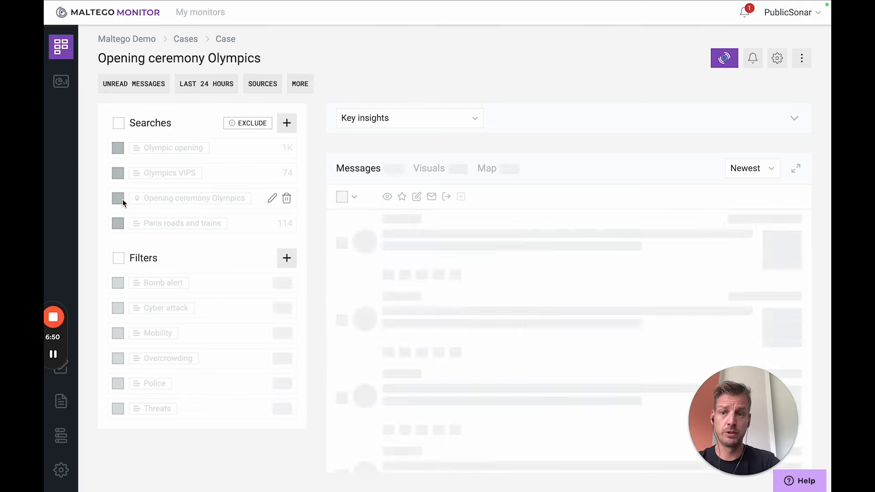
left_click(120, 223)
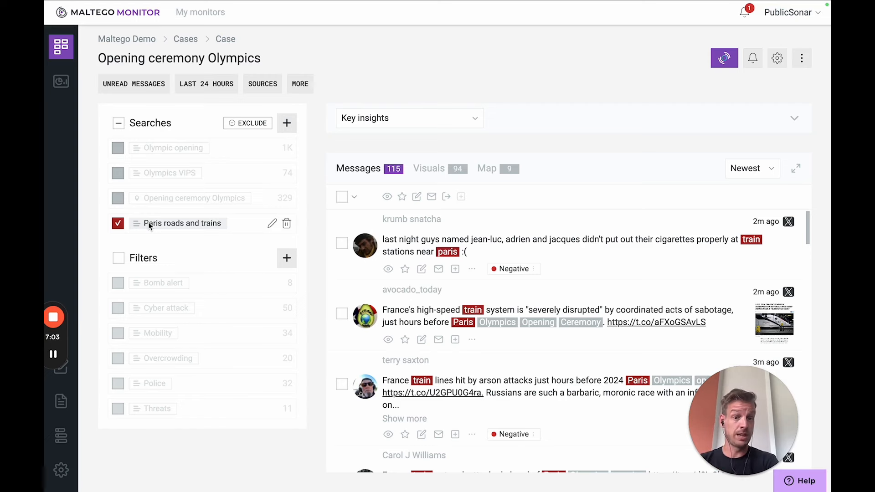
Reactivate all searches and show only the messages matching the Bomb alert filter.
left_click(119, 123)
left_click(119, 124)
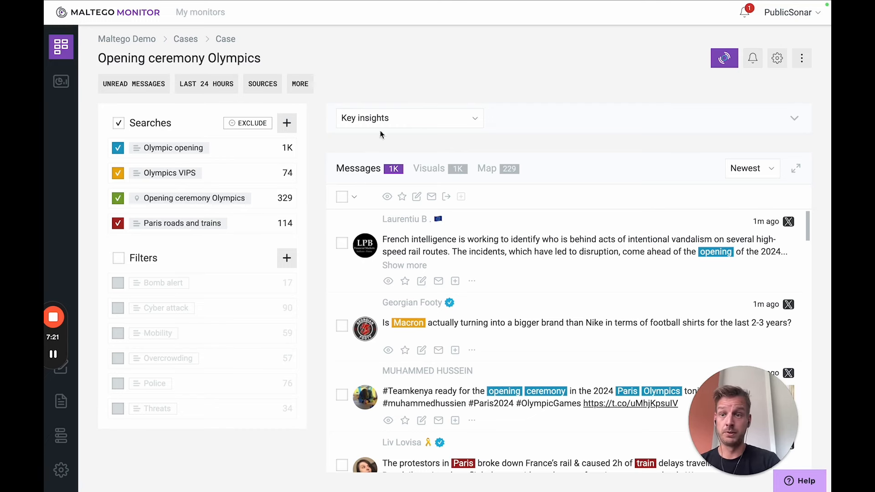
left_click(118, 283)
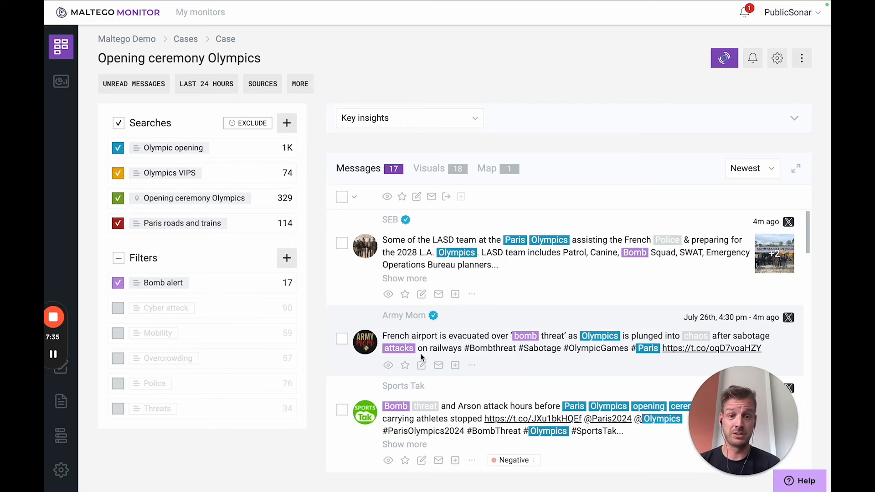
Turn all filters back on and skim the messages matching any of them.
left_click(118, 283)
left_click(120, 258)
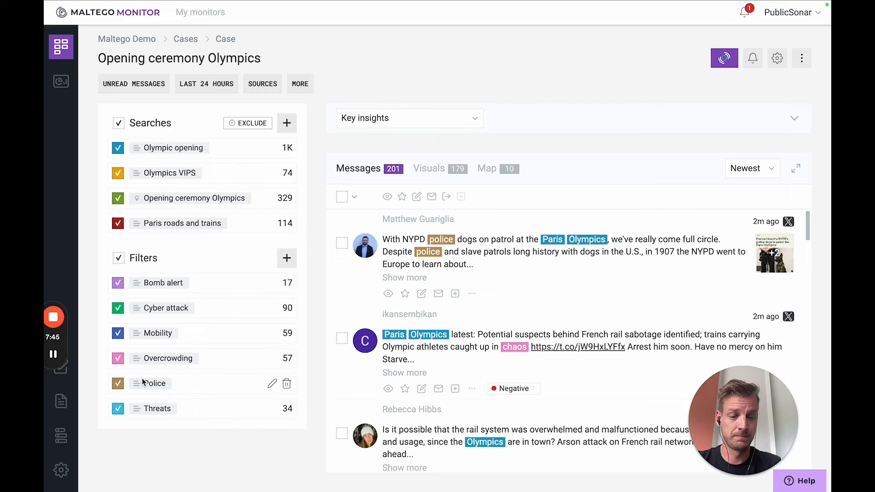
scroll(455, 350, "down", 3)
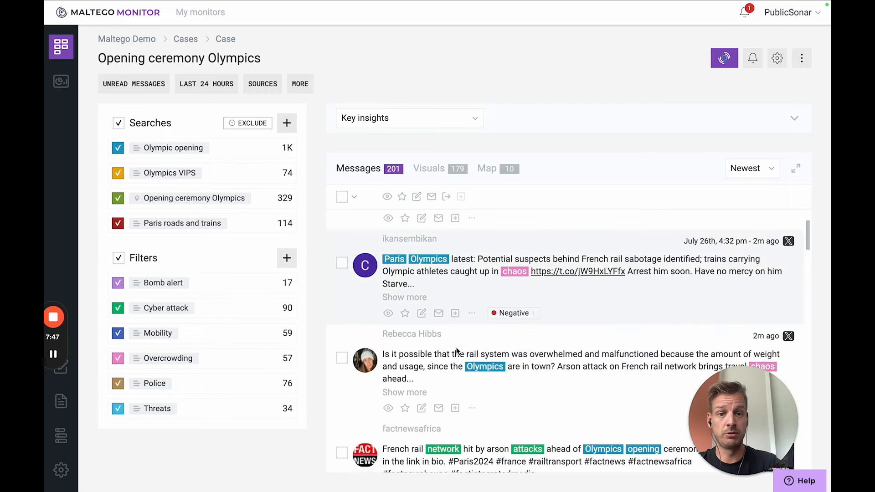
scroll(456, 351, "up", 3)
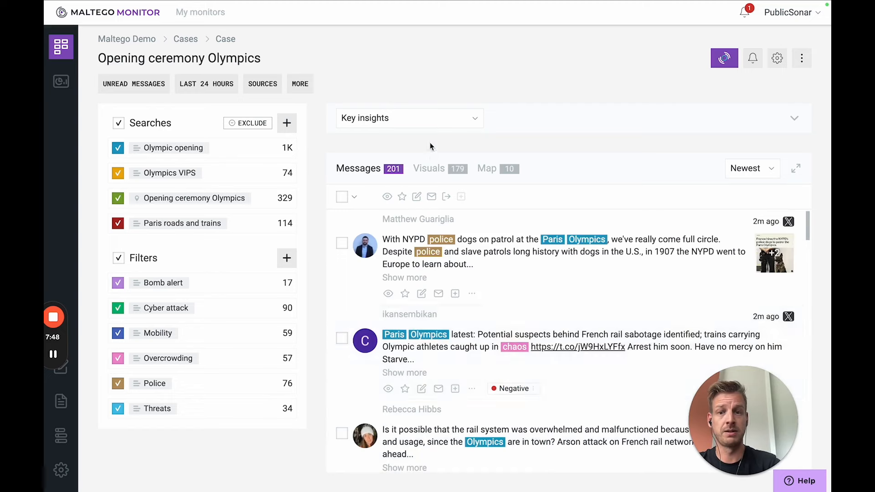
Browse the visuals, inspect the post behind the crowded train station image and close it.
left_click(430, 169)
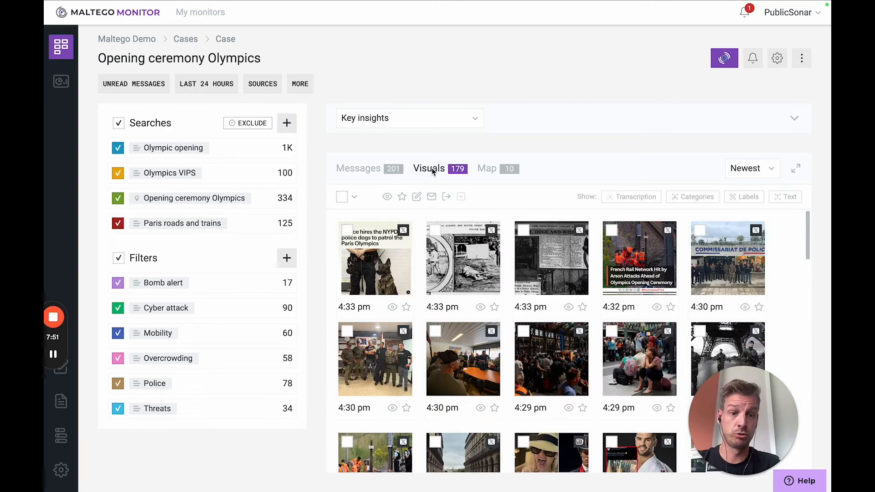
scroll(463, 349, "down", 1)
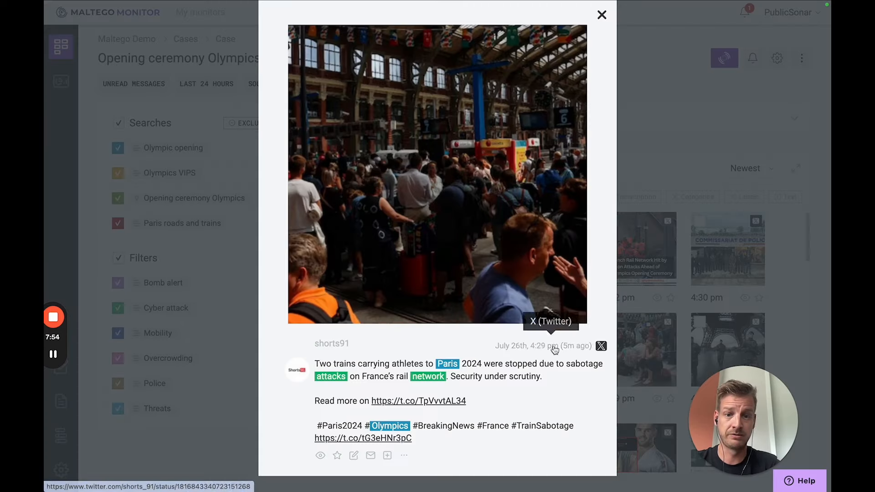
left_click(558, 346)
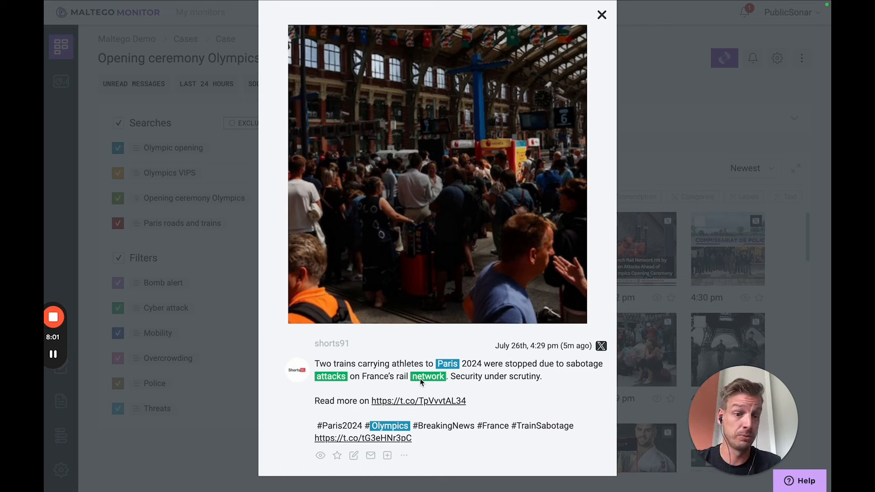
left_click(600, 18)
Show the messages on the map with all filters off and expand the small cluster just north of the Seine in central Paris.
left_click(491, 169)
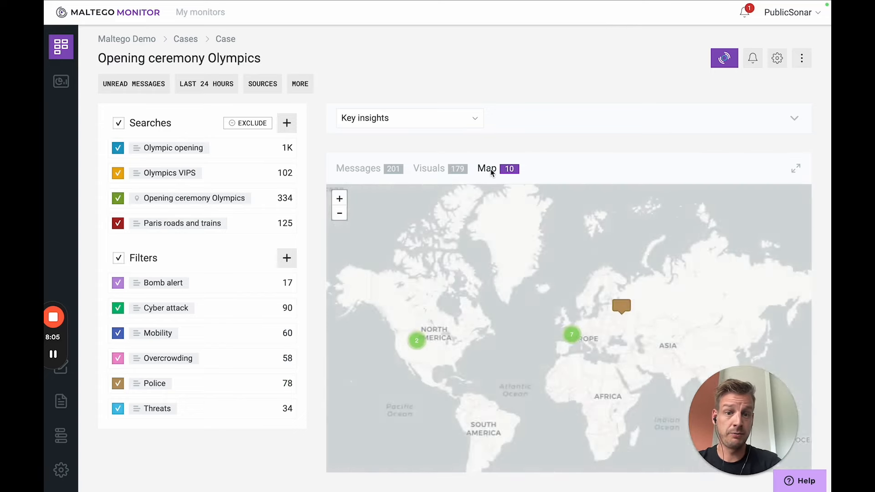
left_click(118, 259)
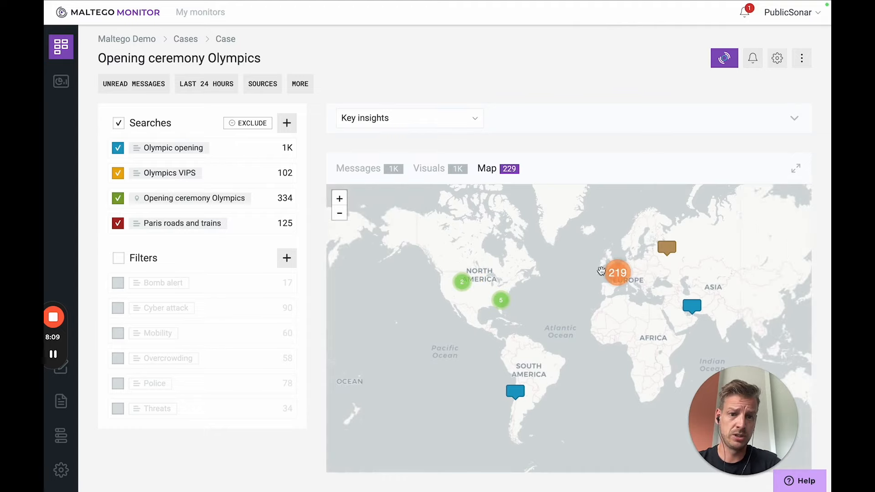
scroll(622, 280, "up", 3)
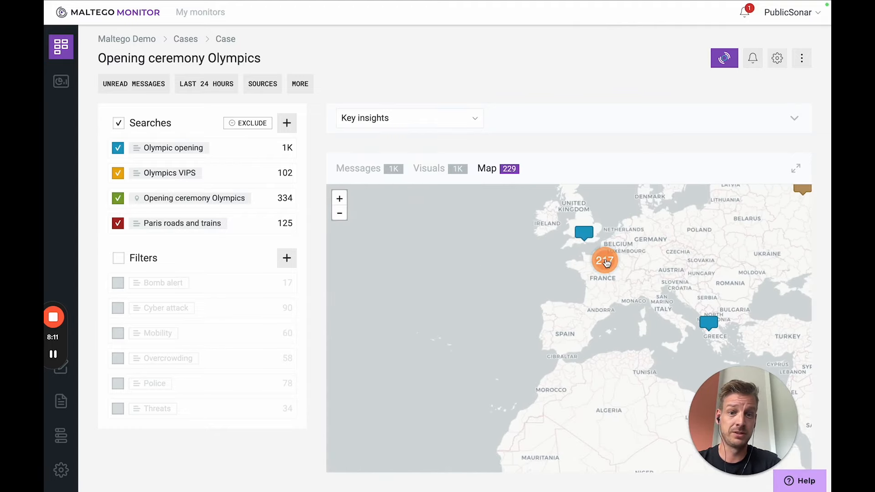
scroll(603, 262, "up", 3)
scroll(606, 263, "up", 4)
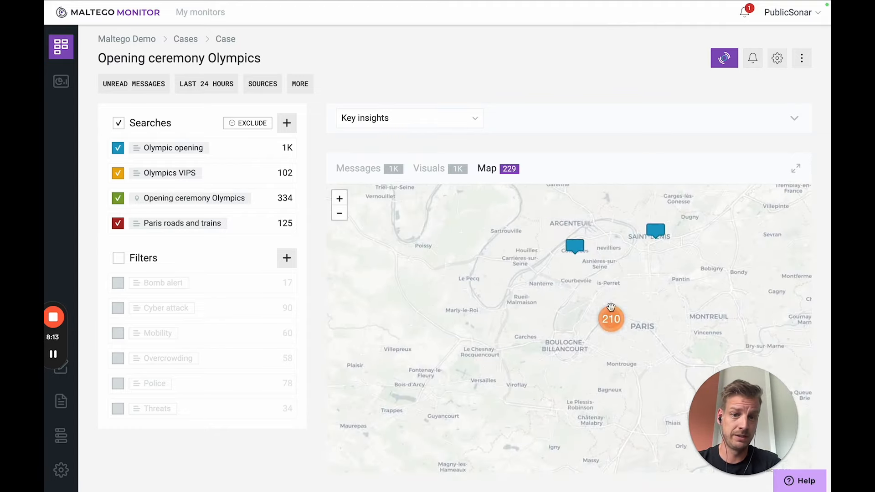
left_click_drag(665, 313, 613, 308)
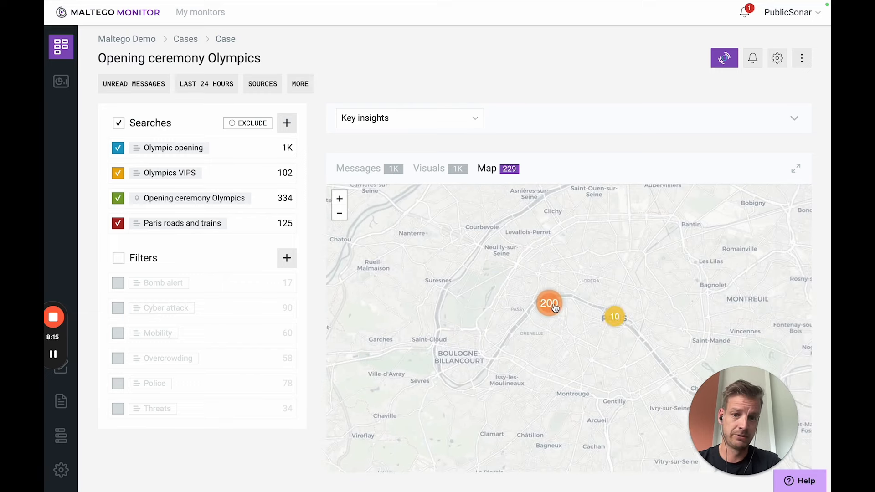
scroll(539, 313, "up", 2)
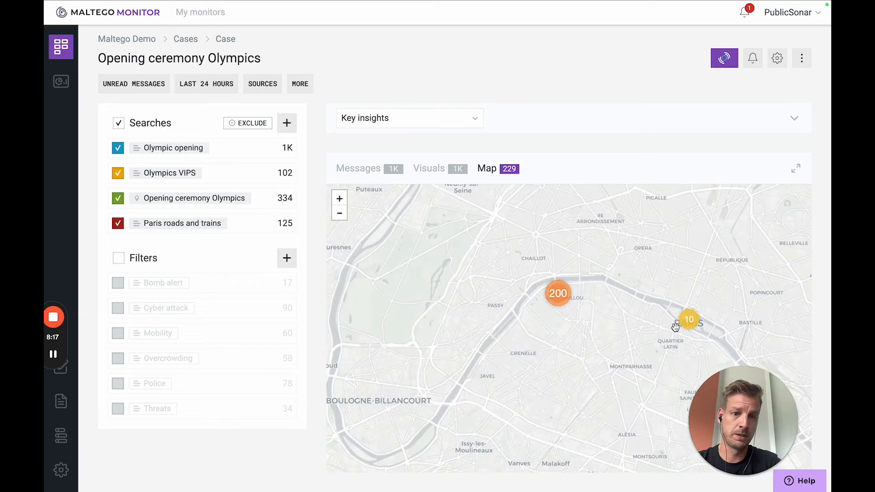
left_click_drag(675, 323, 610, 323)
scroll(628, 316, "up", 2)
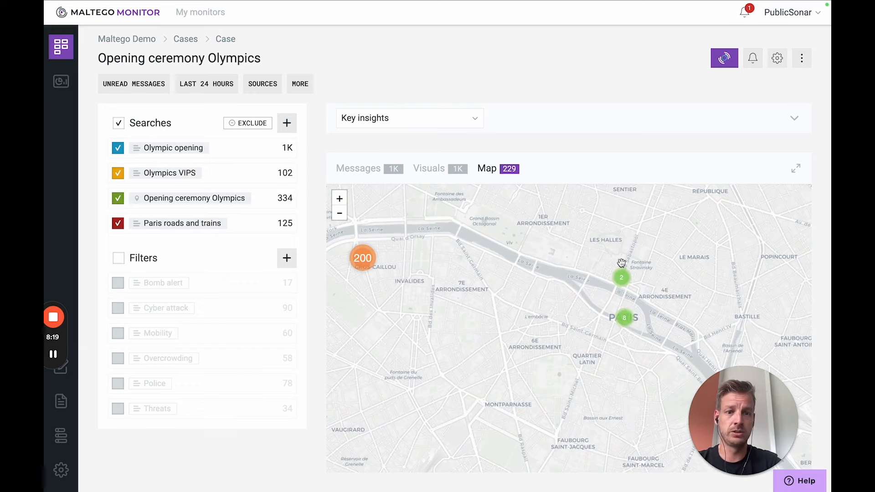
left_click(626, 283)
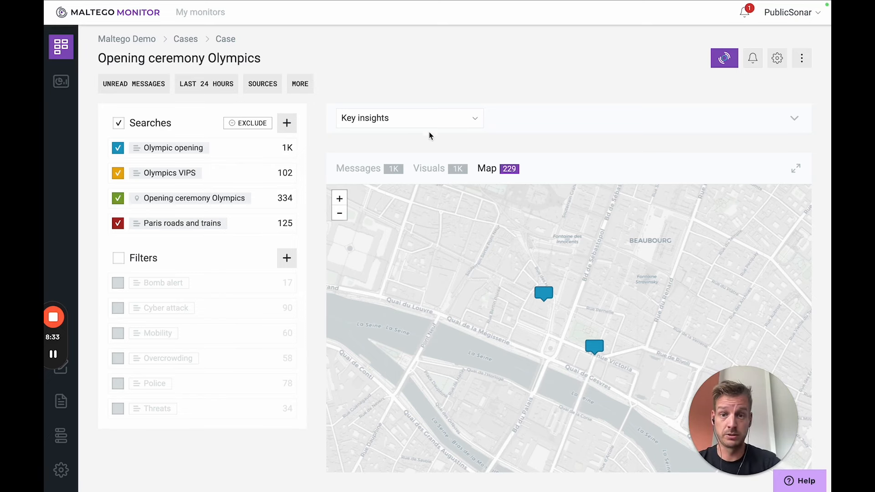
Return to the message list and compare the results with all filters on and off.
left_click(369, 167)
left_click(503, 226)
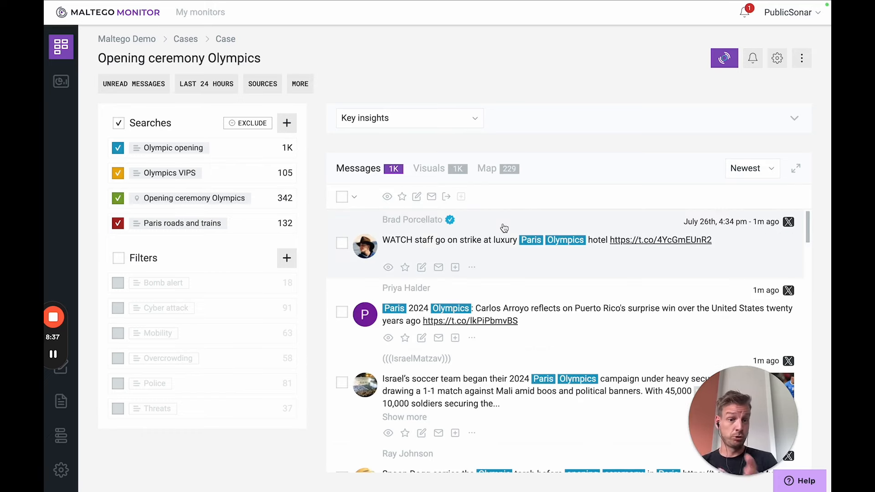
left_click(118, 259)
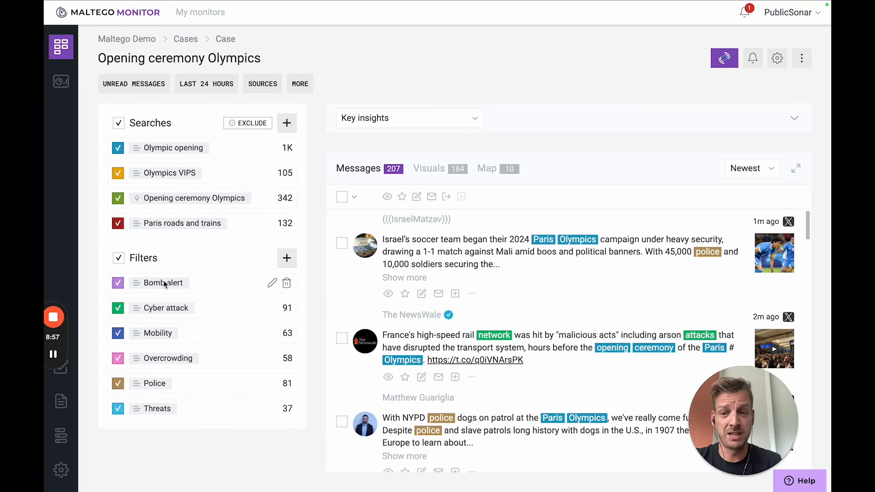
left_click(118, 257)
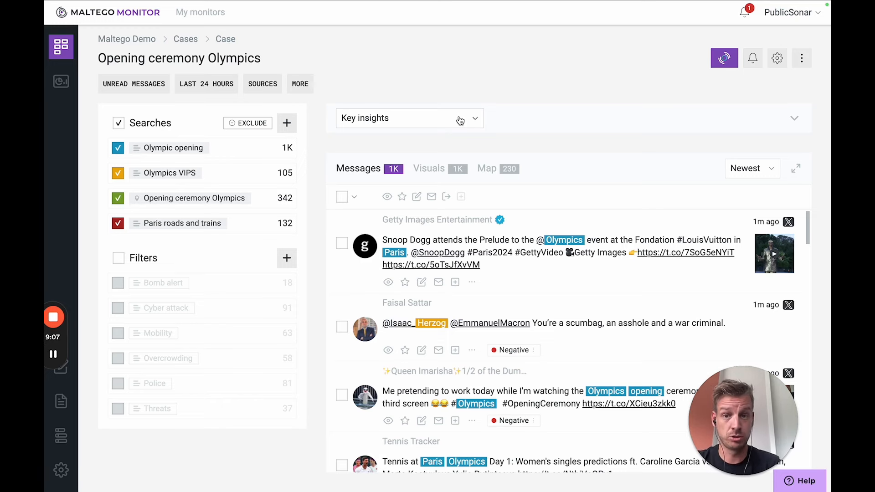
Expand the key insights, activate the Physical attack topic for the case and examine the resulting overview.
left_click(459, 120)
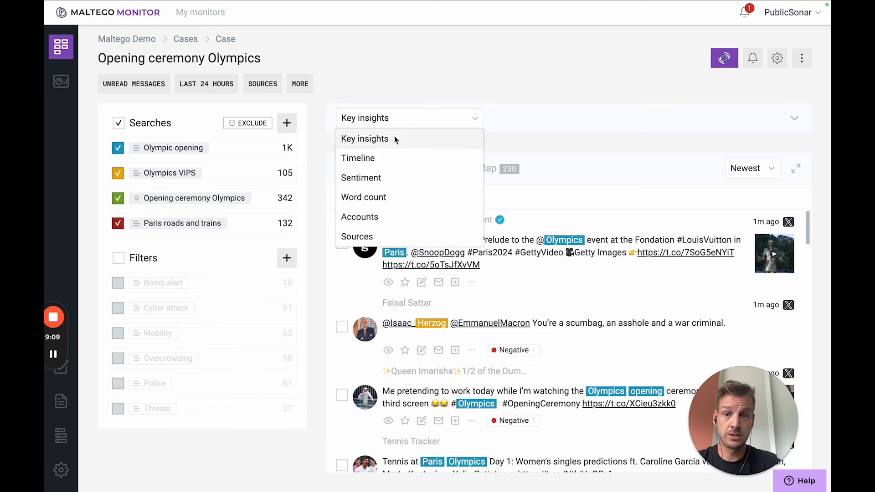
left_click(794, 118)
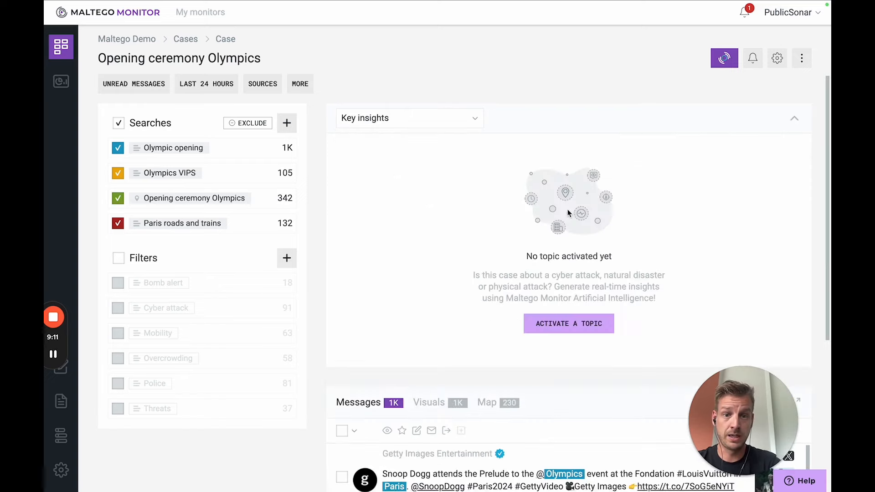
left_click(572, 324)
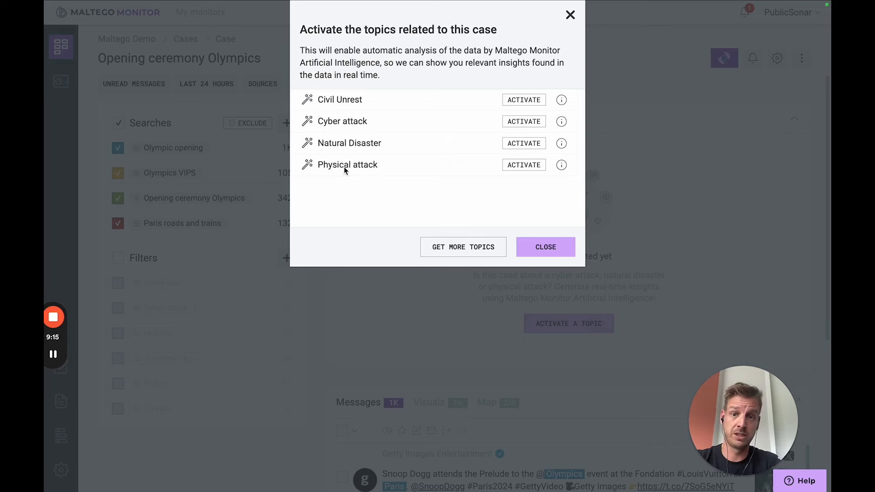
left_click(524, 165)
left_click(549, 250)
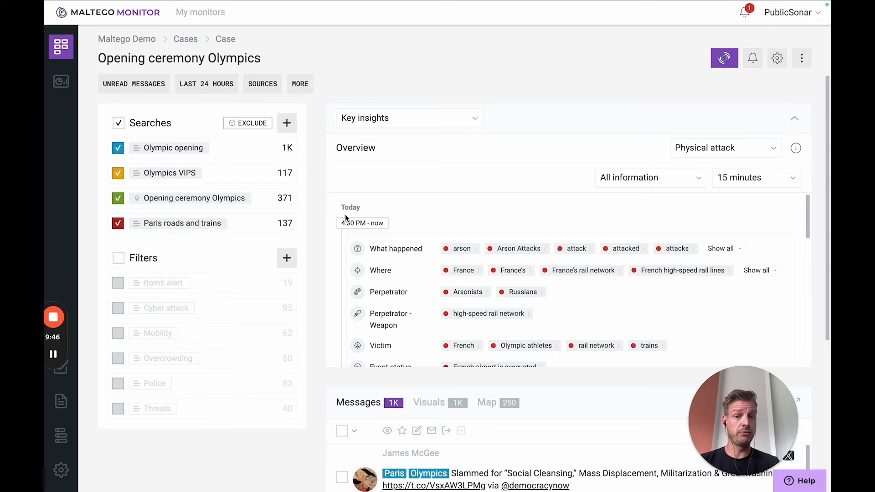
scroll(345, 214, "down", 1)
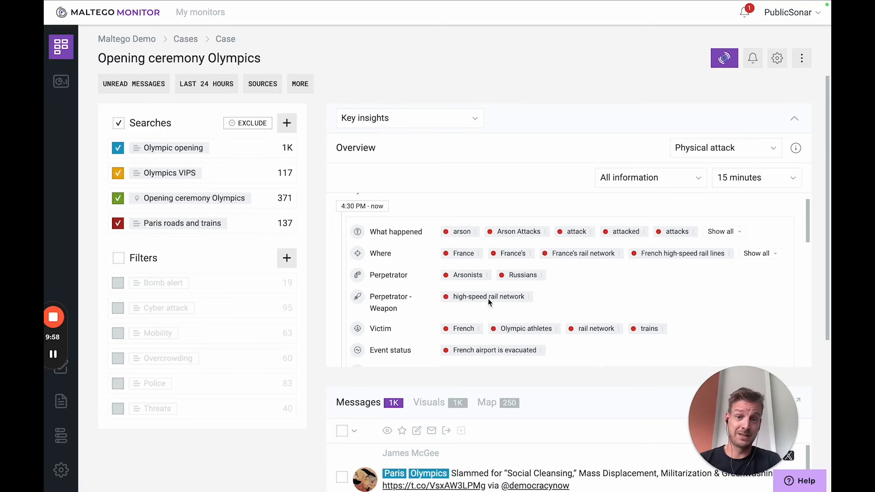
Examine the Physical attack insights and show the message behind the event status "French airport is evacuated".
scroll(496, 302, "down", 1)
scroll(497, 302, "down", 2)
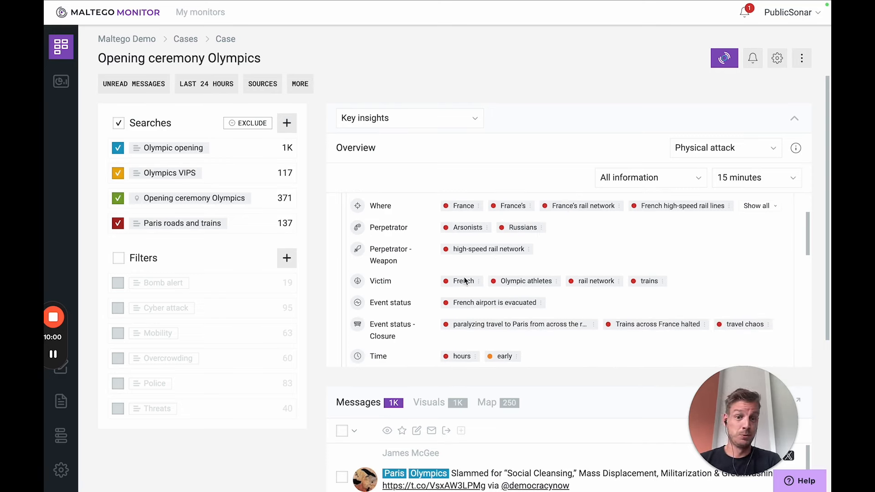
scroll(464, 281, "down", 2)
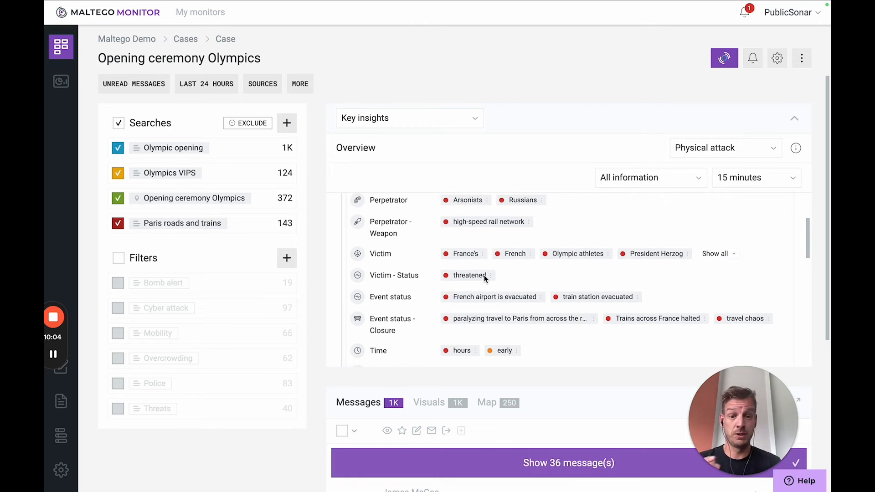
left_click(500, 301)
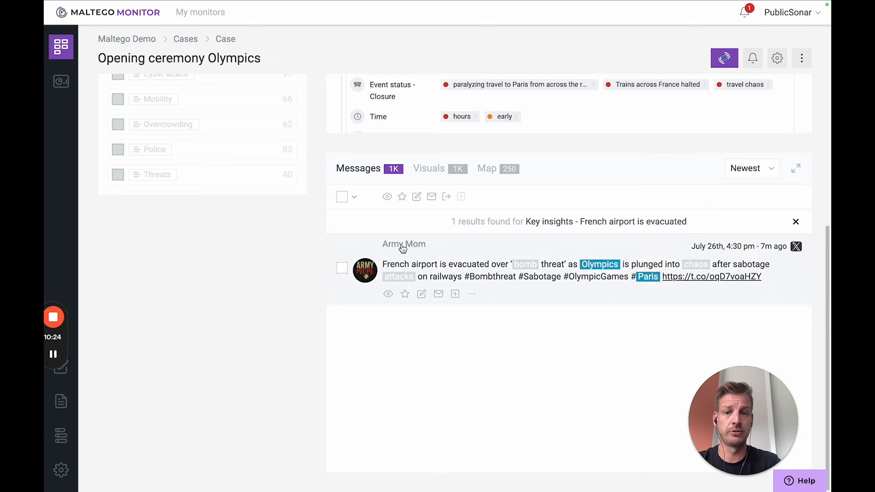
Switch the case analysis from key insights to the word count and on to the accounts overview.
scroll(403, 248, "up", 5)
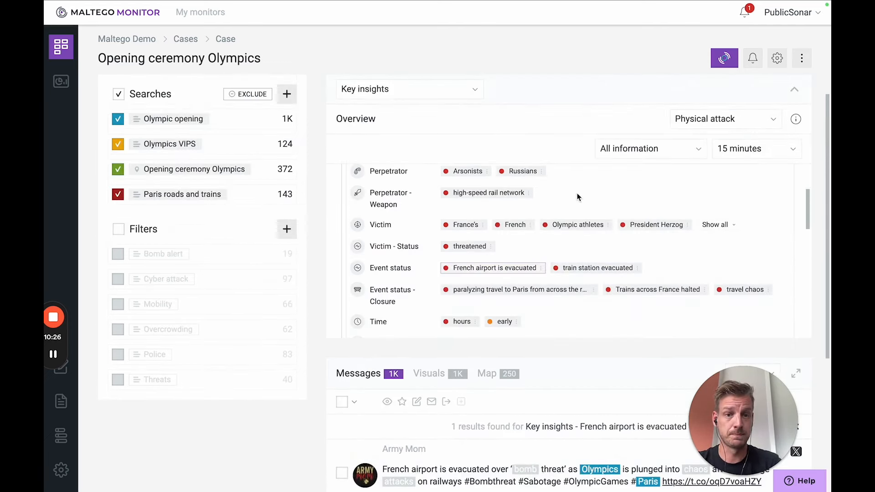
left_click(465, 91)
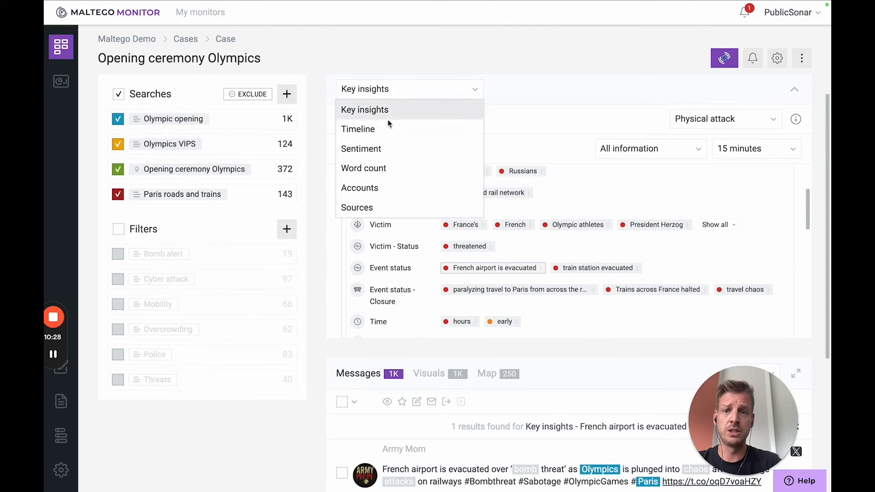
left_click(375, 168)
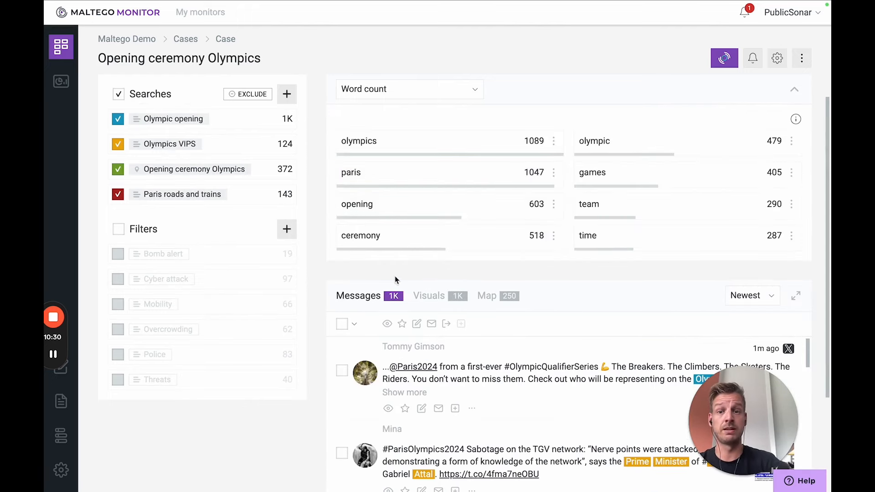
left_click(426, 91)
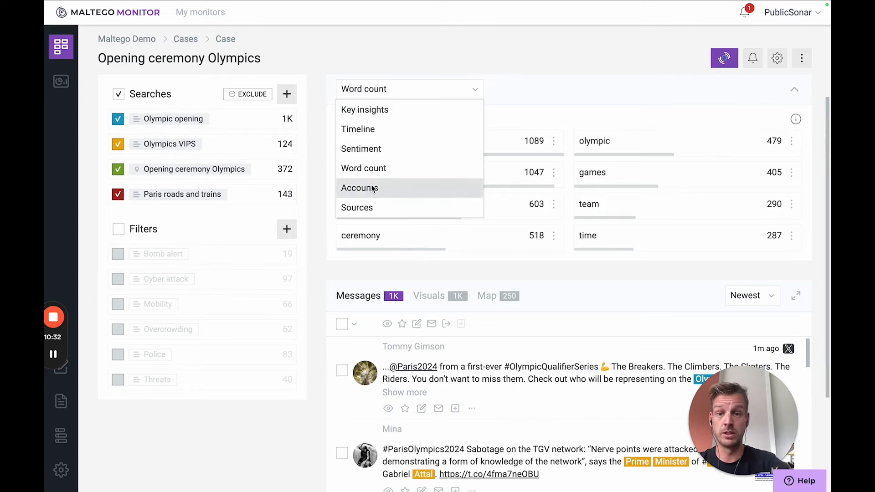
left_click(425, 188)
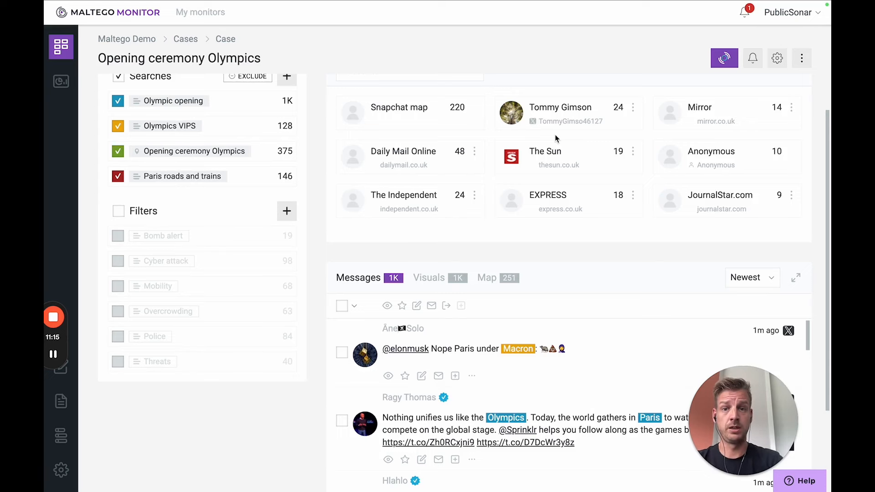
Show and browse only the messages posted by The Sun, and open that account's options.
scroll(555, 135, "up", 1)
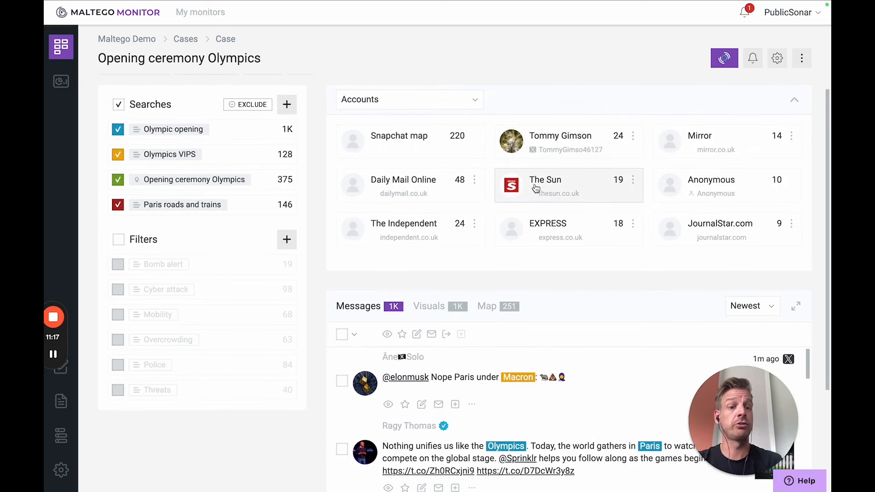
left_click(572, 184)
scroll(571, 184, "down", 3)
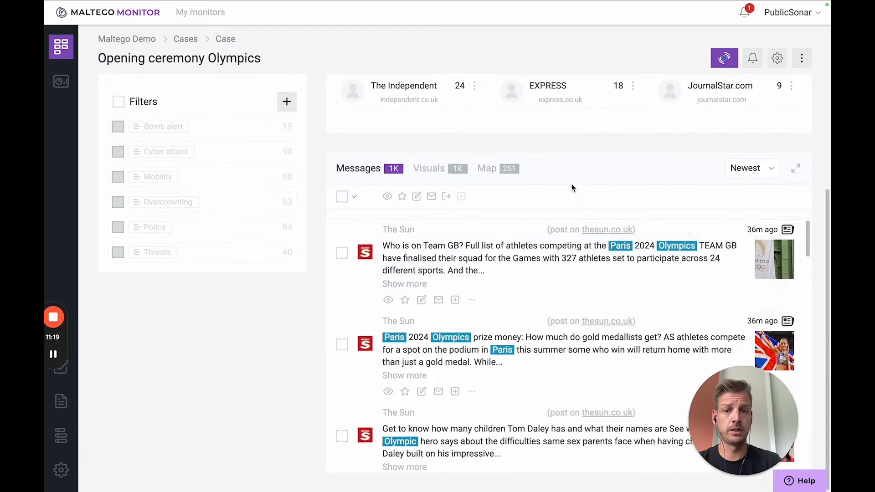
scroll(556, 323, "down", 4)
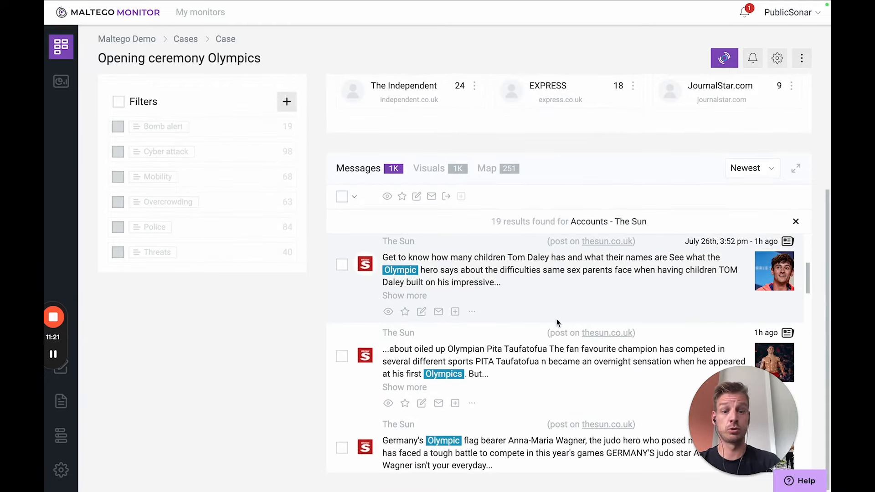
scroll(556, 322, "up", 8)
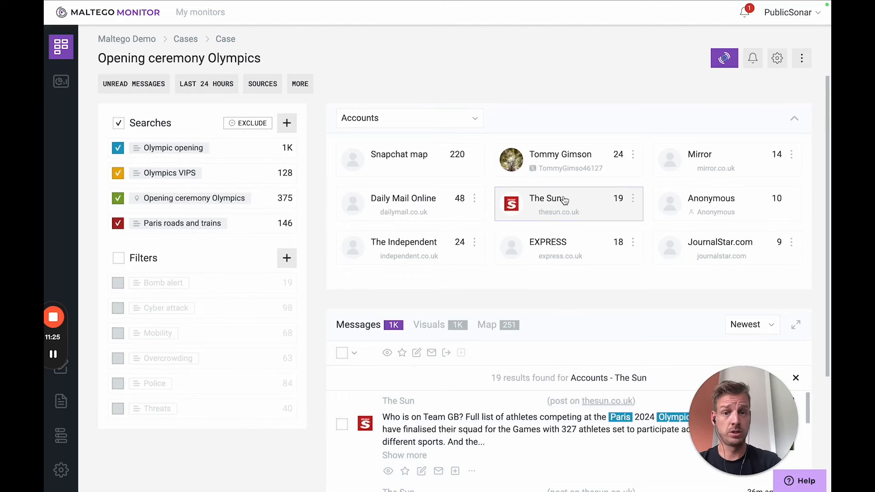
left_click(634, 201)
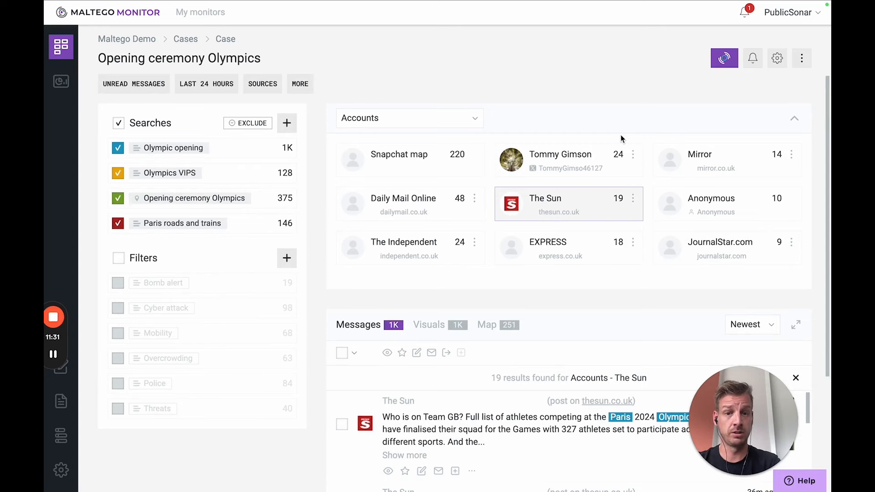
Switch the case analysis to sentiment and examine the breakdown of negative emotions and the frequent terms.
left_click(454, 123)
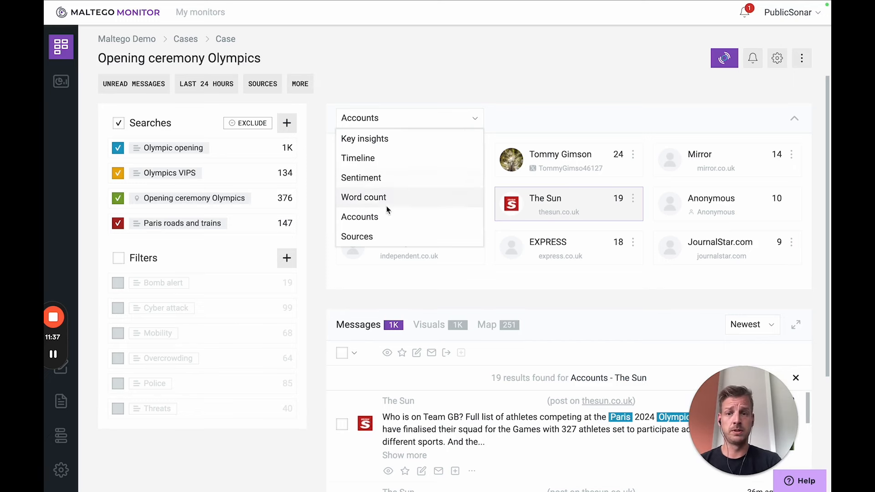
left_click(367, 178)
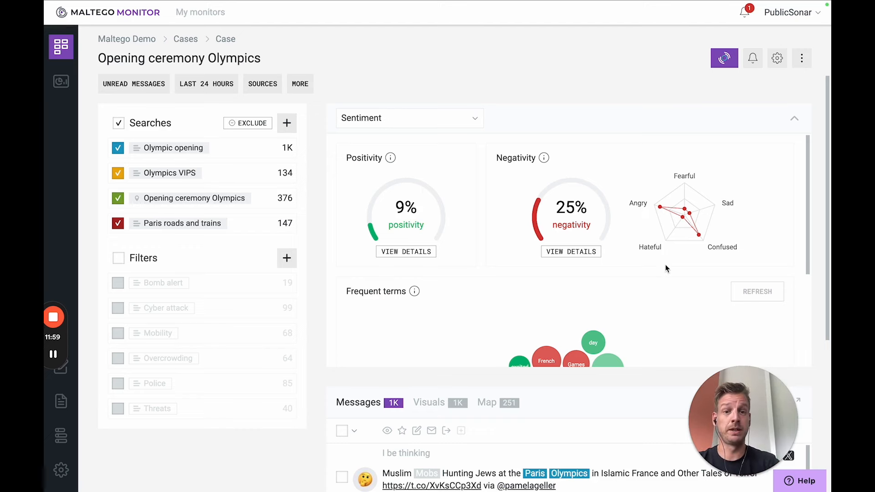
mouse_move(700, 236)
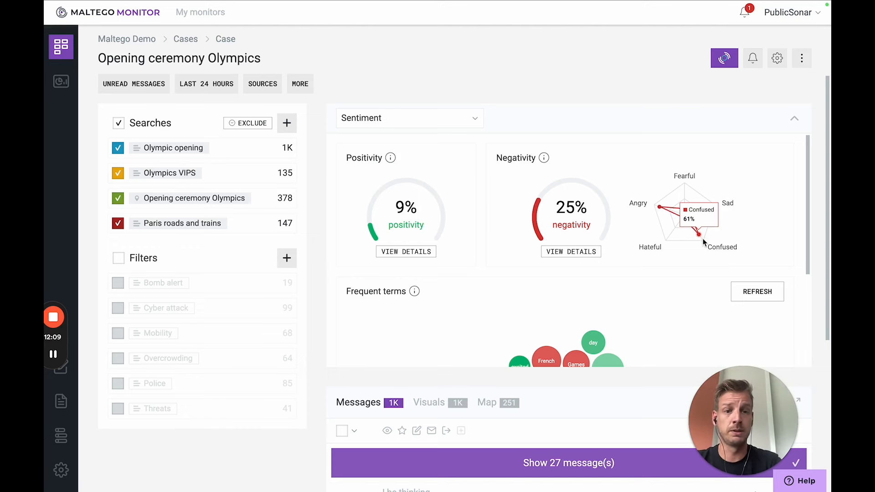
mouse_move(654, 214)
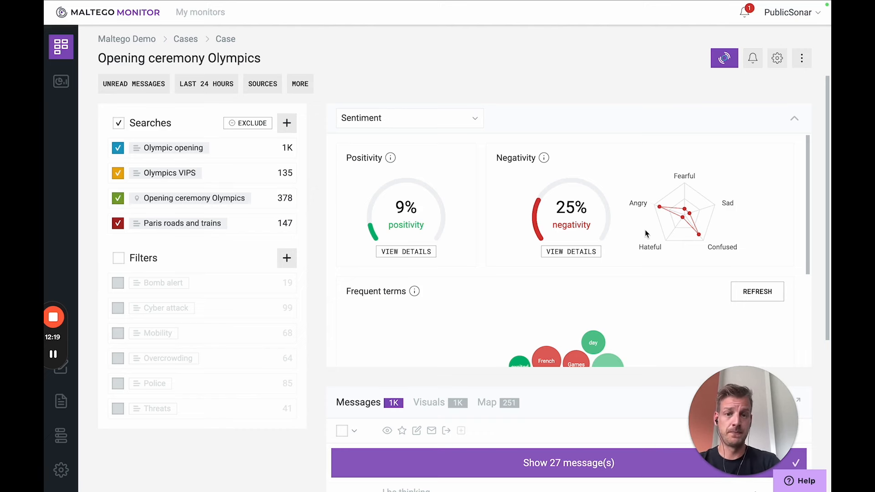
scroll(645, 233, "down", 1)
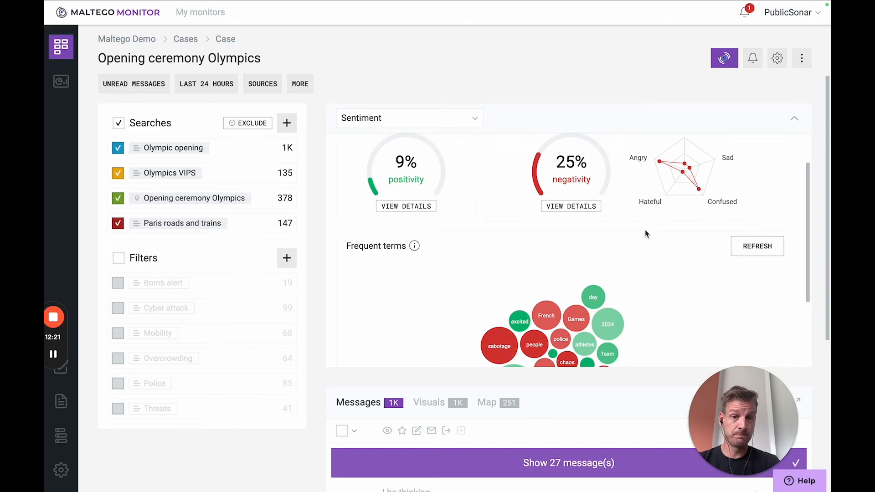
scroll(645, 231, "down", 2)
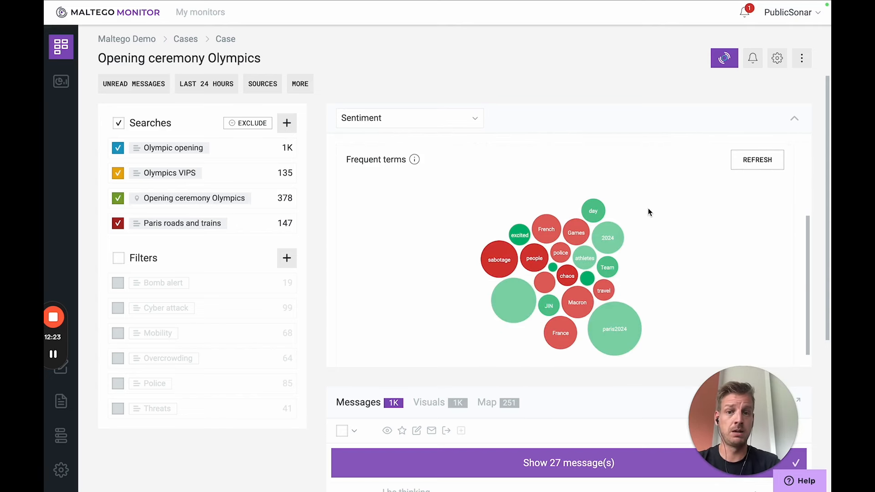
scroll(647, 212, "down", 1)
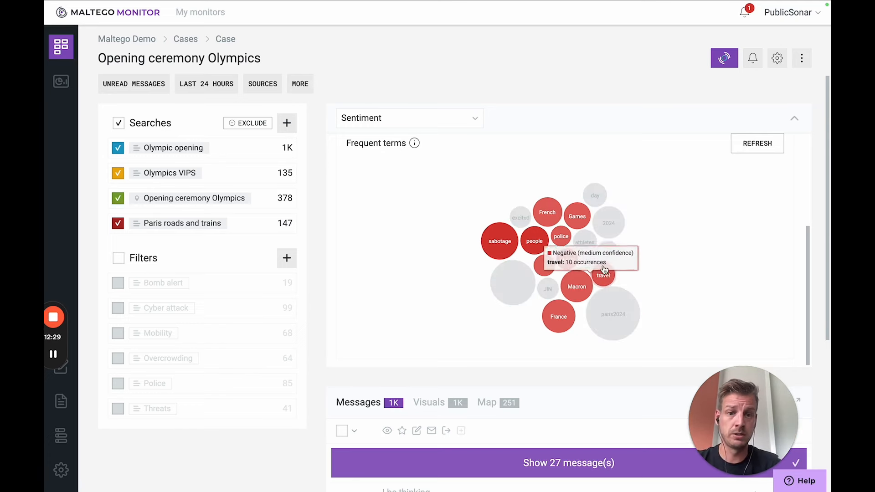
Read the messages behind the negative frequent term "police" and close the summary.
mouse_move(496, 243)
mouse_move(566, 238)
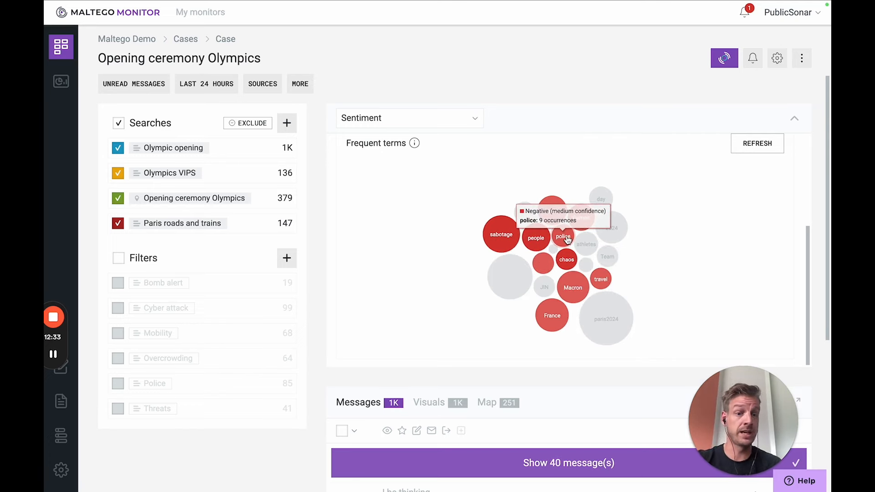
left_click(566, 237)
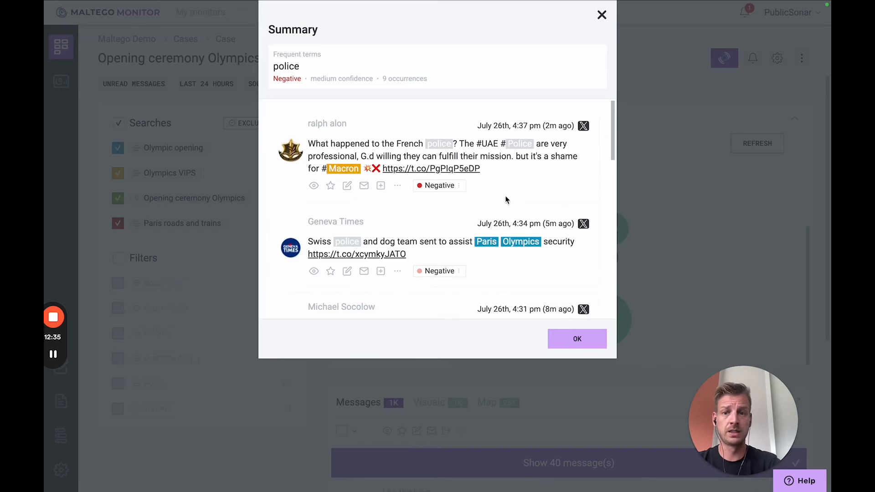
scroll(504, 199, "down", 2)
scroll(453, 203, "down", 5)
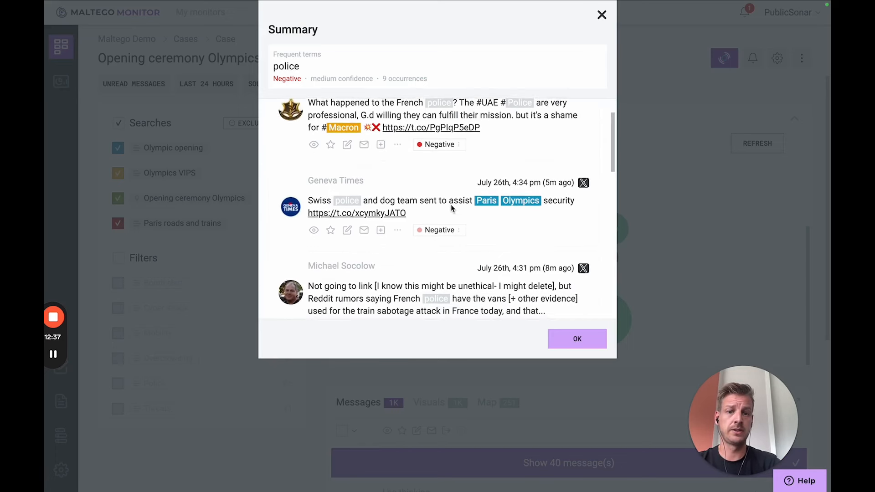
scroll(451, 207, "down", 1)
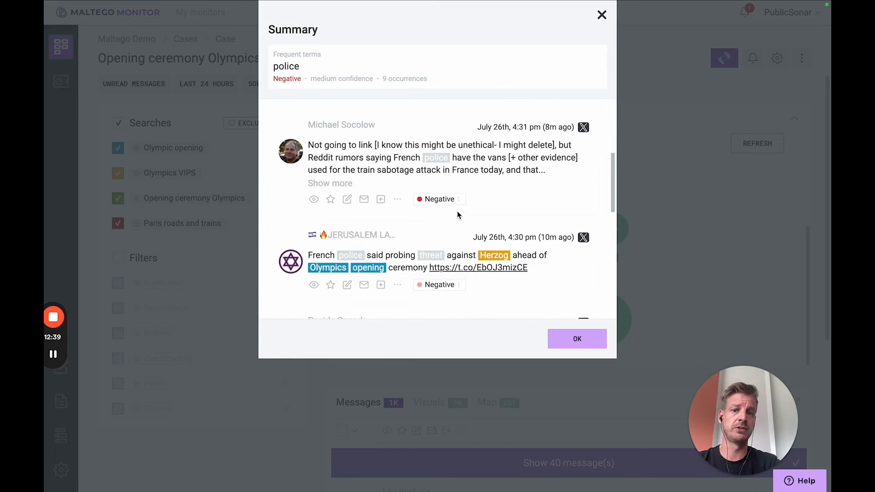
left_click(602, 15)
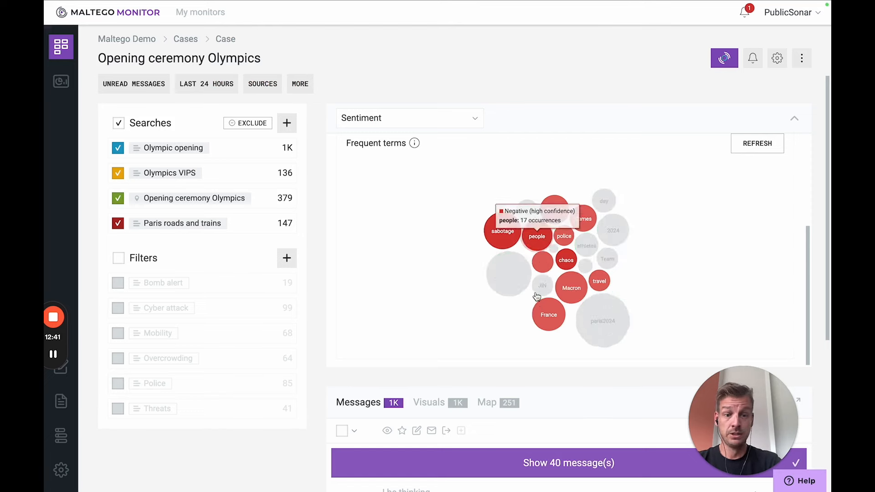
Collapse the sentiment analysis and load the newly arrived messages into the message list.
left_click(794, 120)
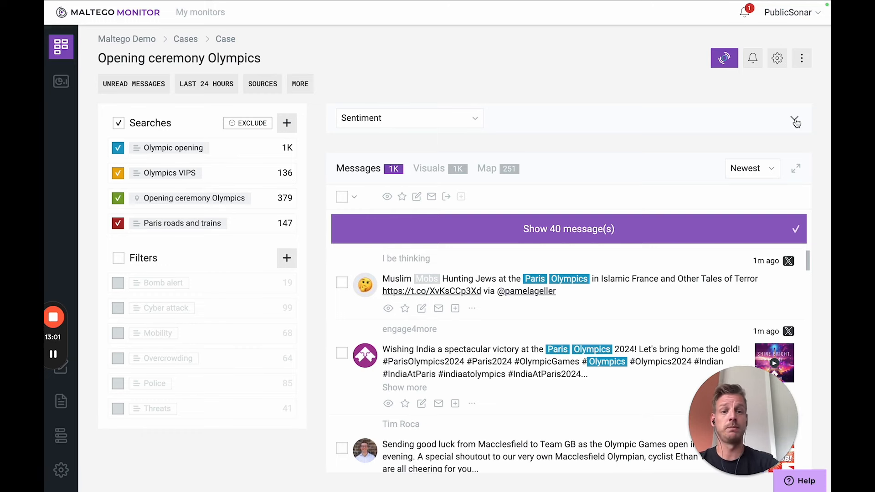
left_click(663, 226)
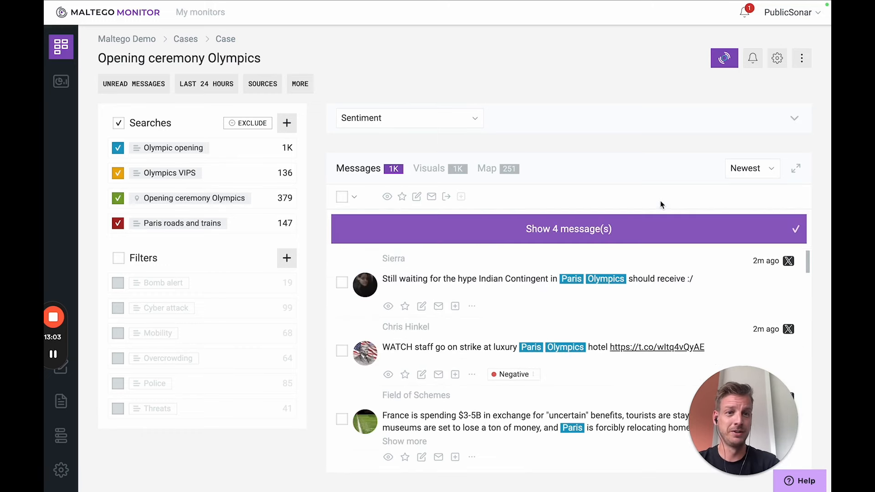
Open the Echo assistant and have it create a summarised intelligence report from the case data.
left_click(725, 59)
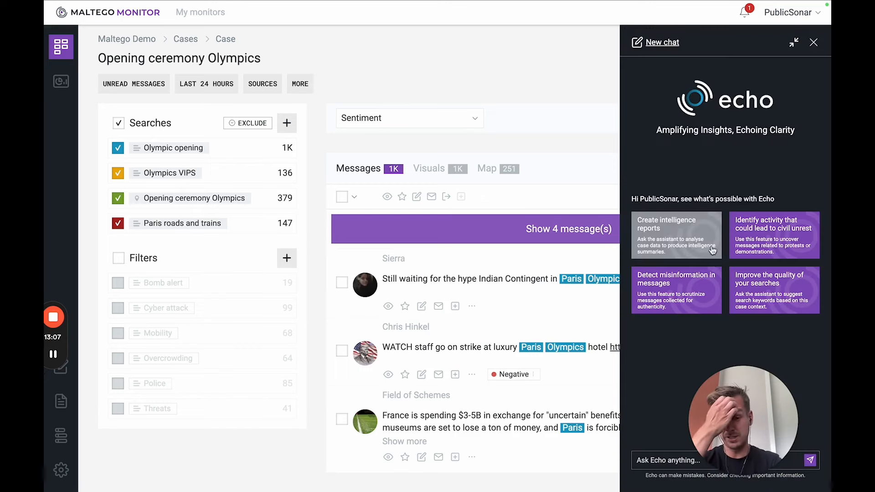
left_click_drag(733, 440, 192, 431)
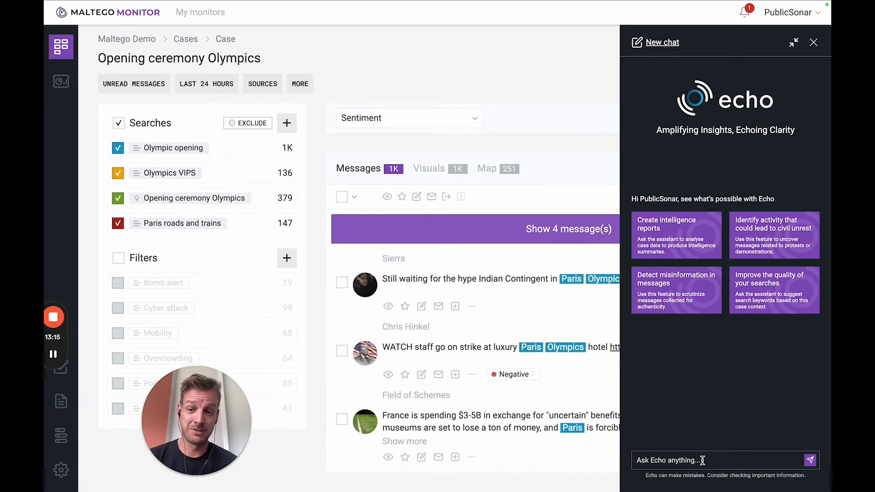
left_click(692, 245)
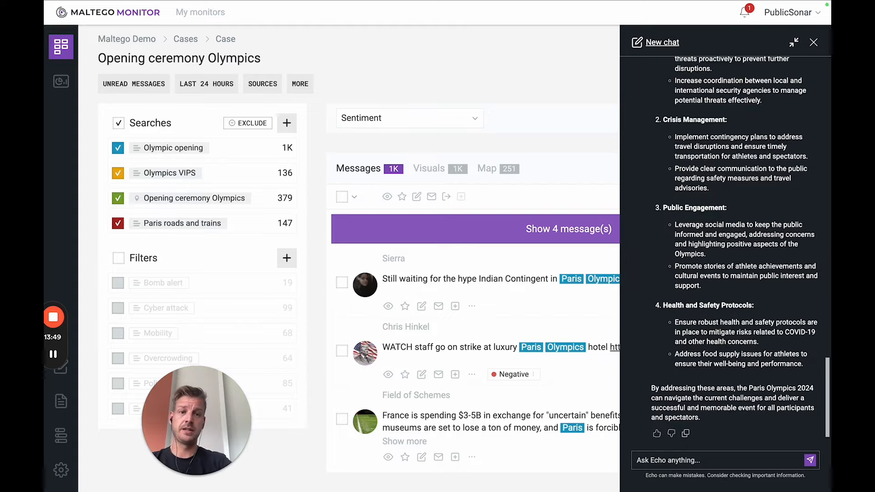
Read Echo's summary report from the overview through the key findings, conclusion and recommendations, and close the assistant.
scroll(747, 226, "up", 7)
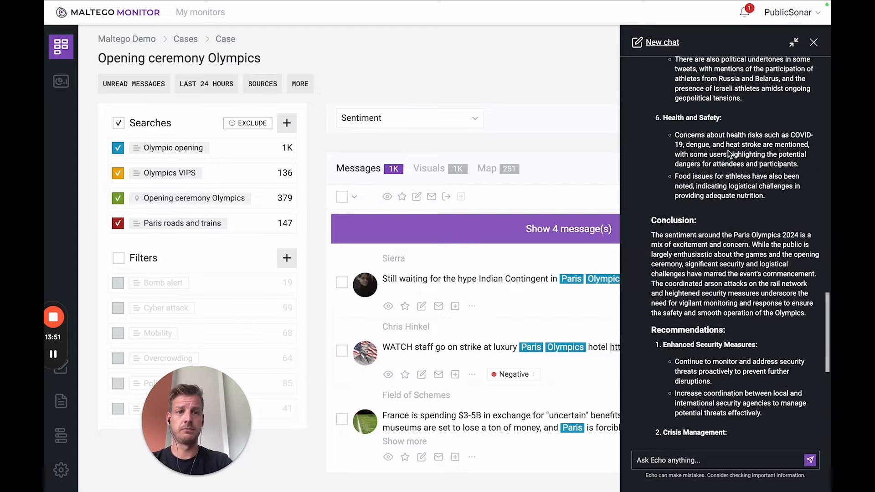
scroll(728, 153, "up", 15)
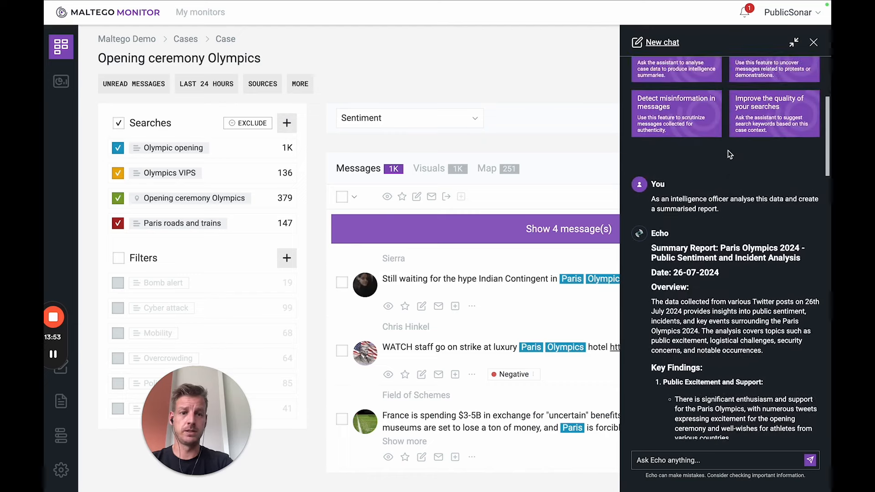
scroll(728, 151, "down", 2)
scroll(650, 191, "down", 4)
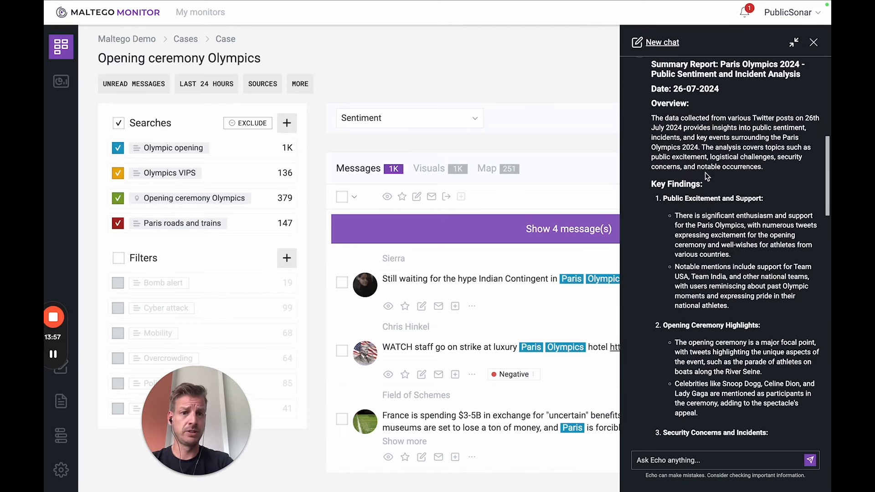
scroll(725, 207, "down", 1)
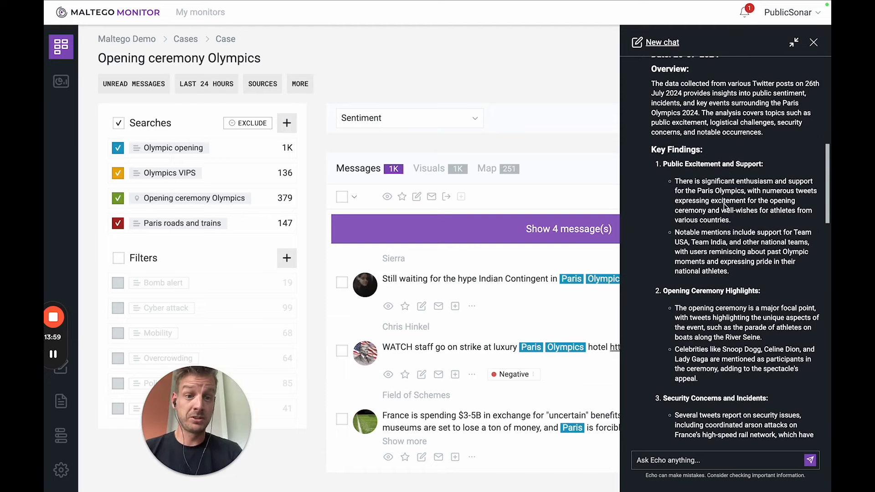
scroll(725, 206, "down", 3)
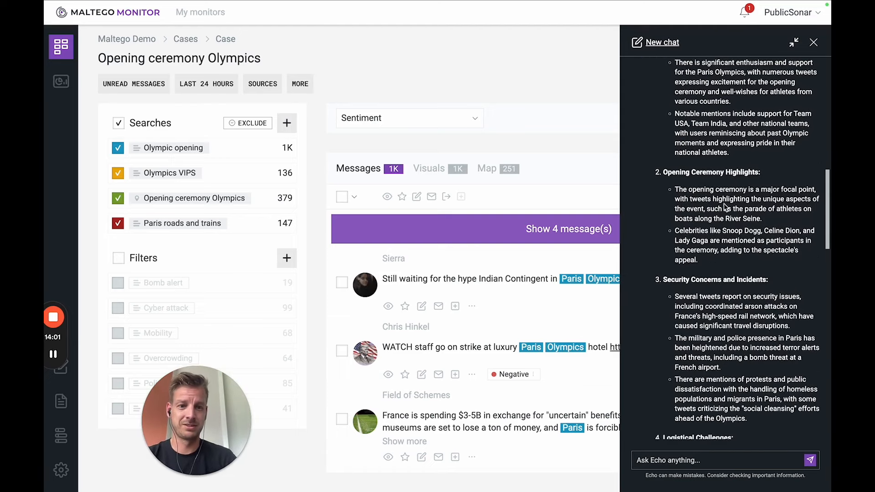
scroll(692, 243, "down", 1)
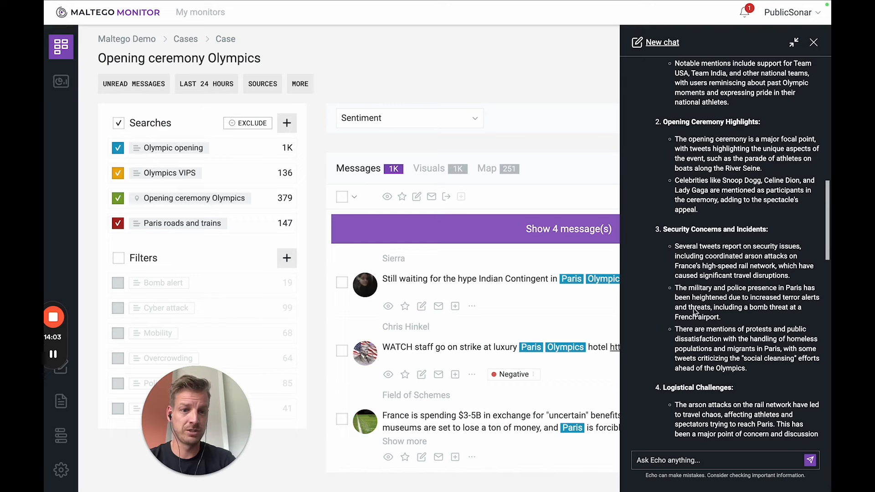
scroll(700, 349, "down", 4)
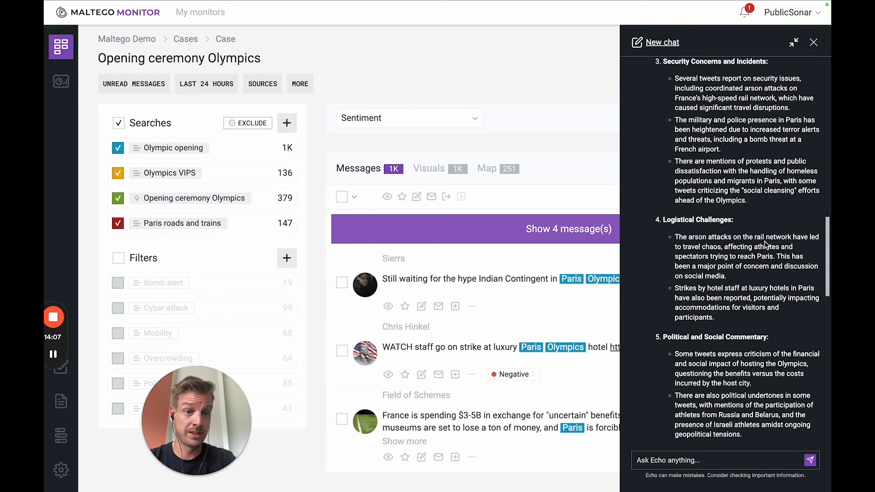
scroll(773, 246, "down", 2)
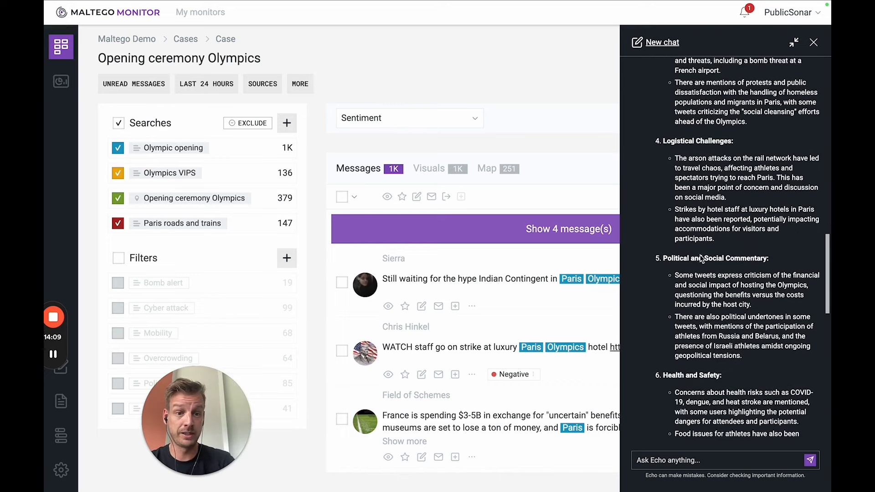
scroll(728, 262, "down", 5)
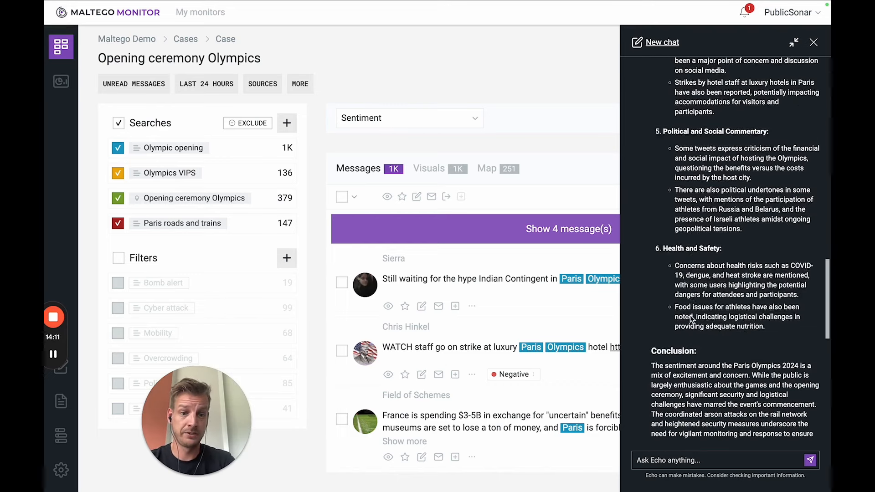
scroll(683, 309, "down", 4)
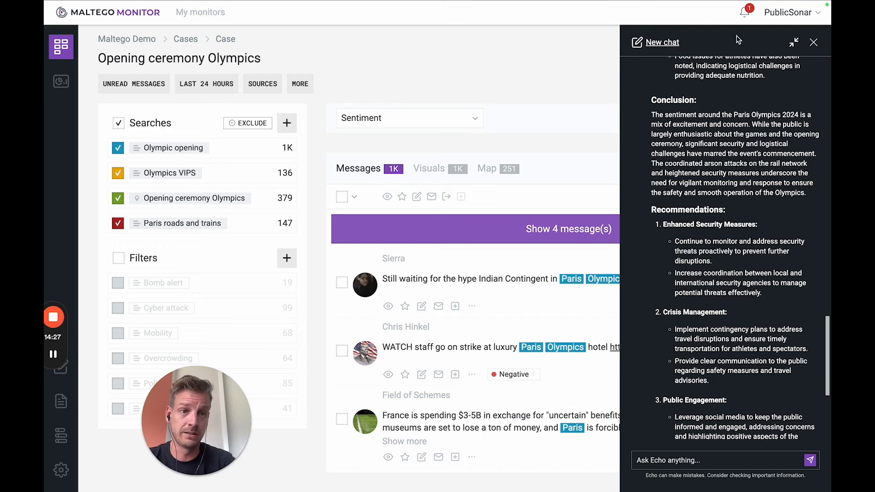
left_click(815, 43)
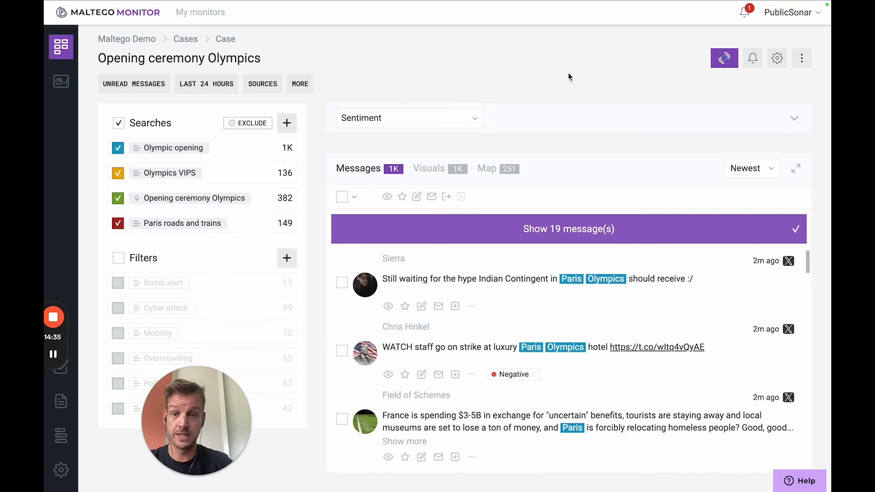
Apply all the case filters to the messages and look at the options for creating a dashboard, report or alerts.
left_click(119, 258)
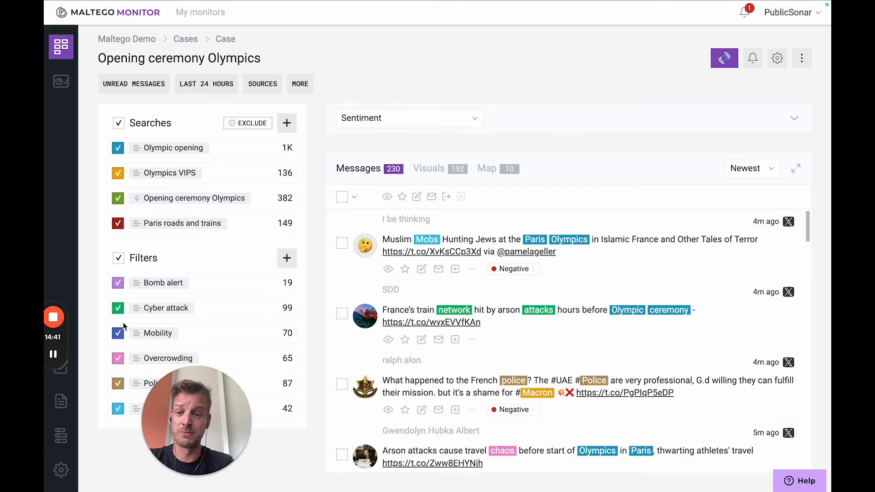
left_click(801, 57)
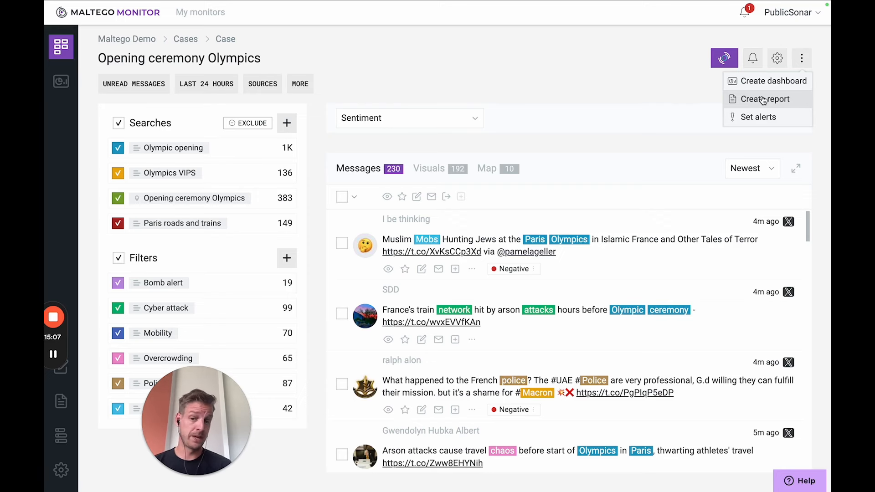
left_click(714, 4)
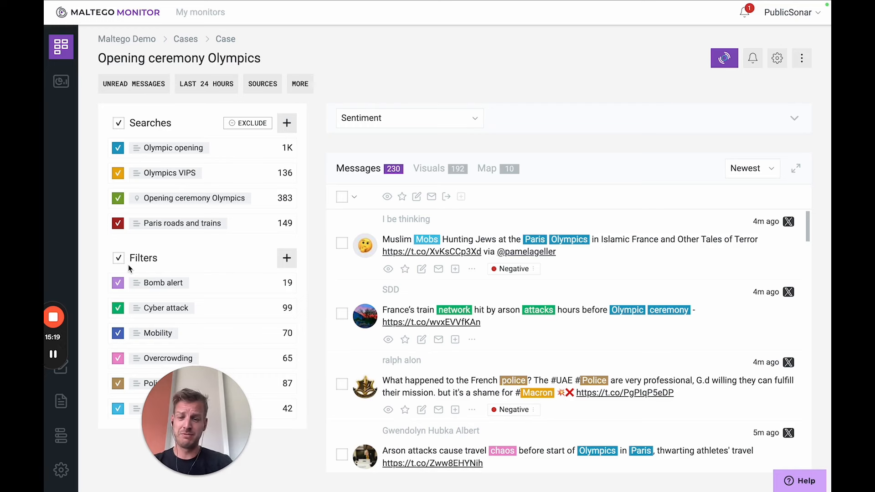
Create a dashboard from the filtered case and name it "Olympic dashboard".
left_click(801, 58)
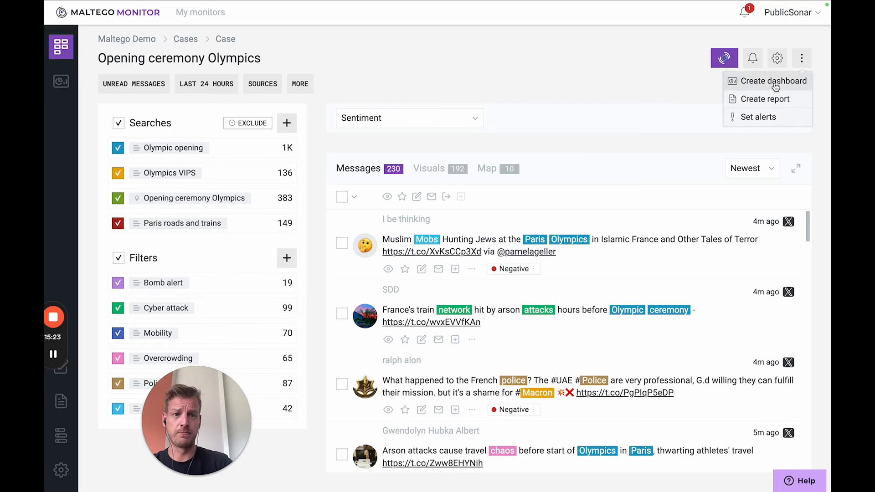
left_click(775, 82)
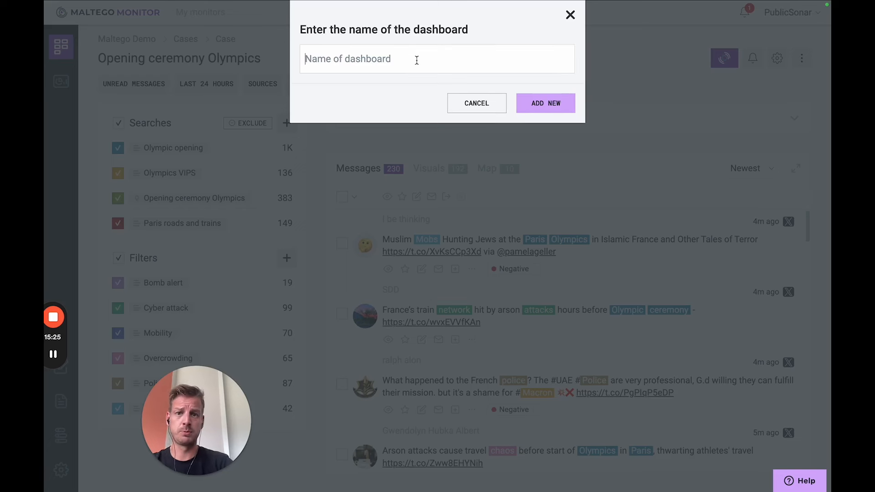
type("Tes")
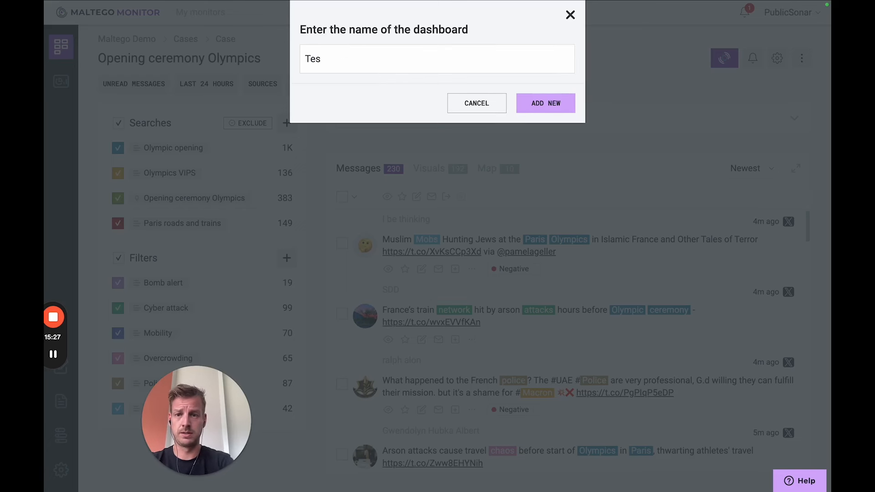
key("BackSpace")
key("BackSpace")
key("BackSpace")
type("Olympics")
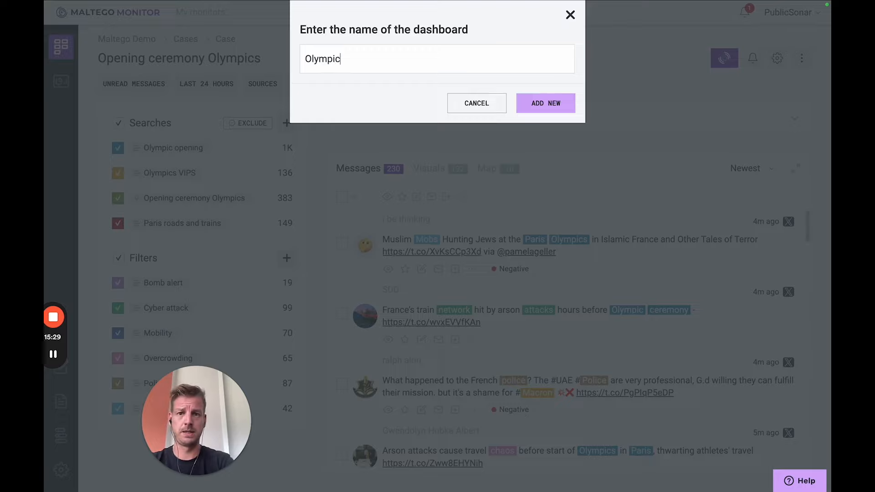
type(" dashboard")
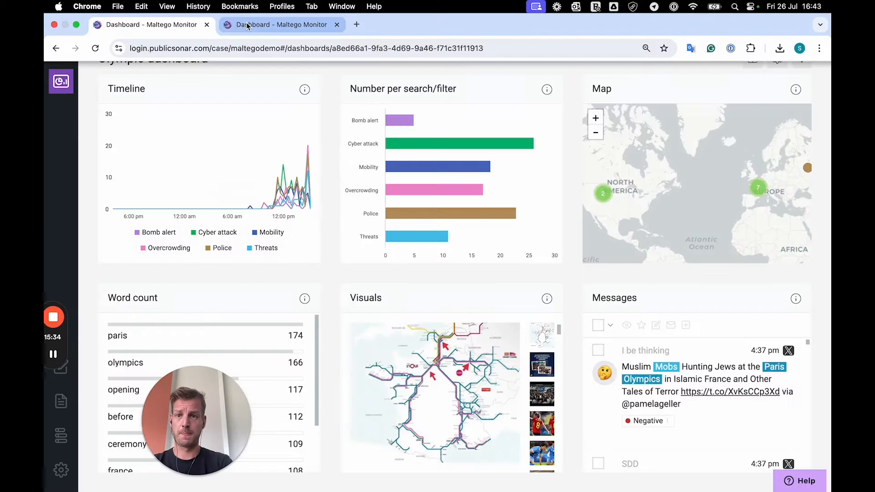
Switch to the already prepared "Olympics dashboard" and examine its negative sub sentiments, number per search/filter, visuals and messages.
left_click(248, 26)
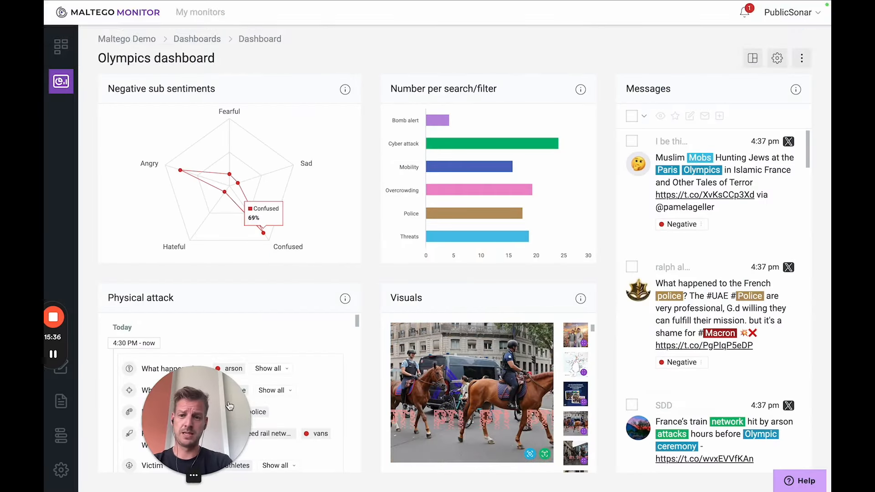
left_click_drag(230, 406, 110, 237)
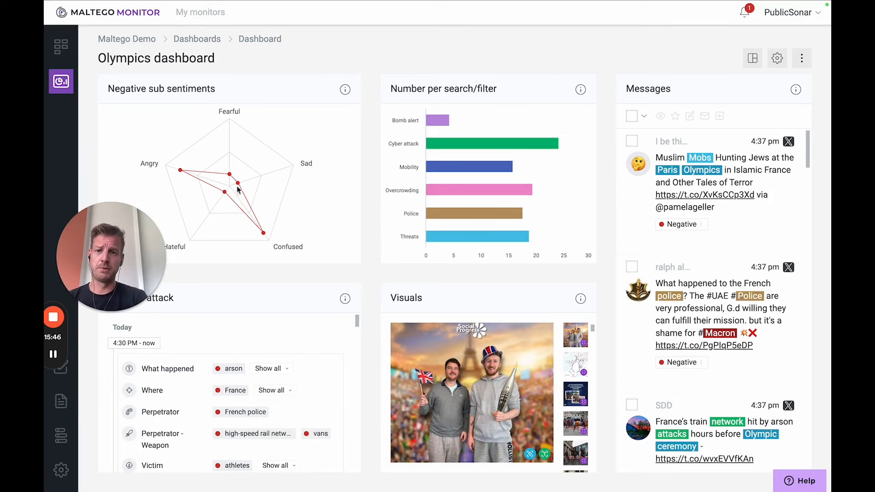
scroll(713, 327, "down", 5)
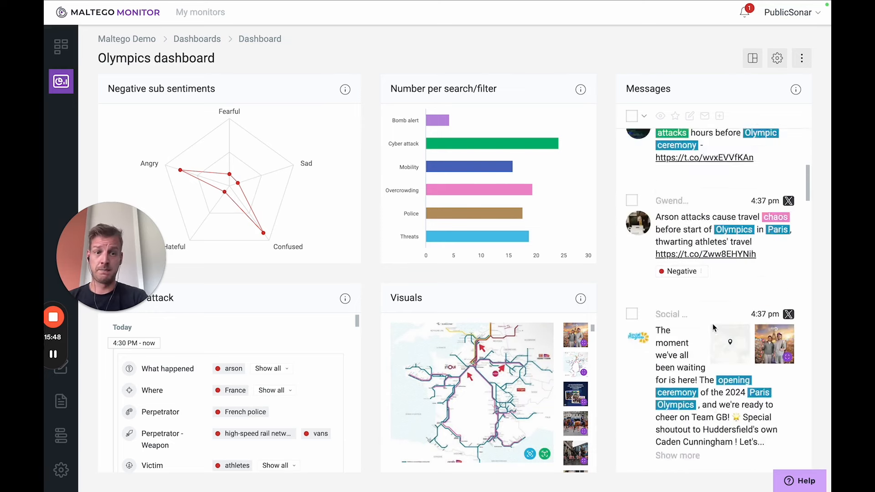
scroll(713, 327, "up", 5)
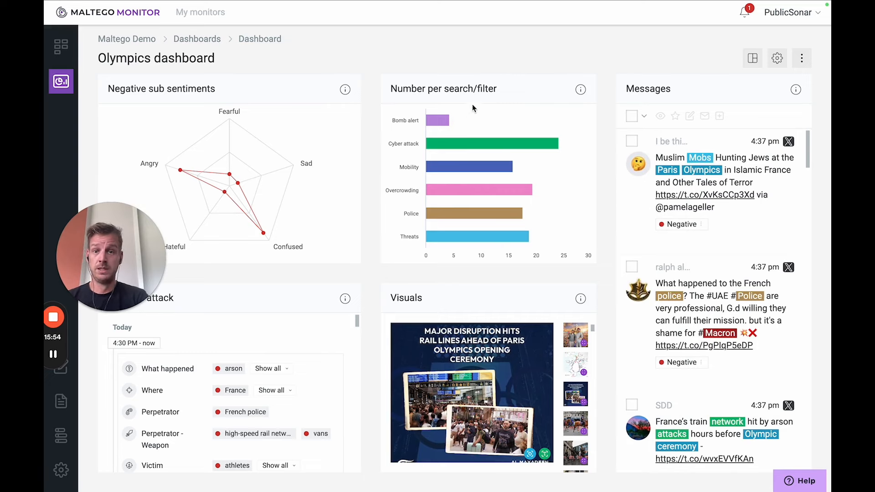
mouse_move(439, 121)
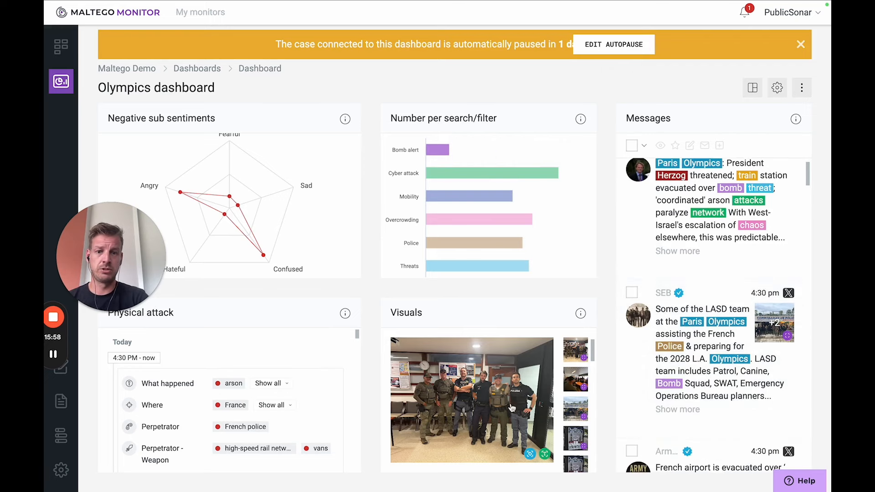
mouse_move(436, 154)
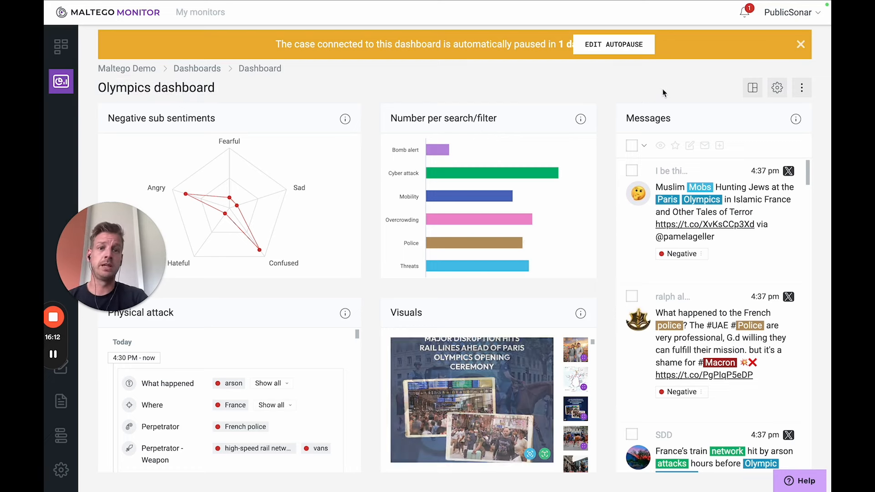
Dismiss the autopause notice and open the options for sharing the Olympics dashboard or viewing it full screen.
left_click(800, 44)
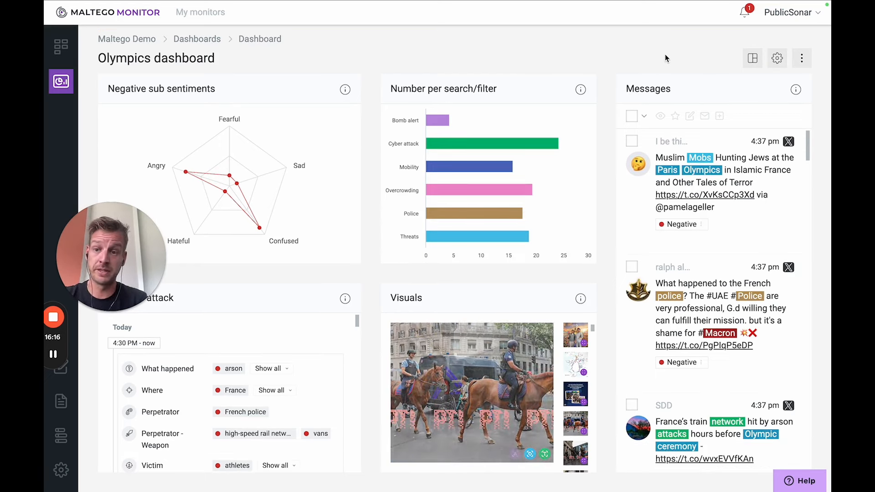
left_click(801, 58)
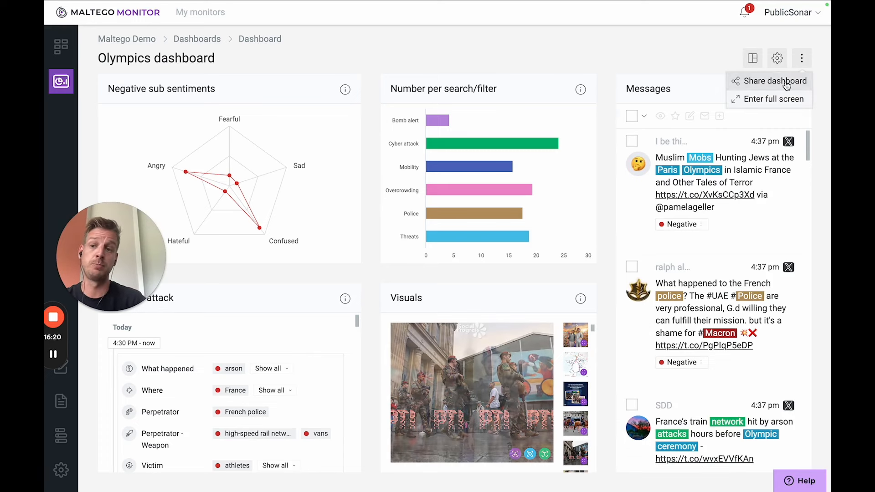